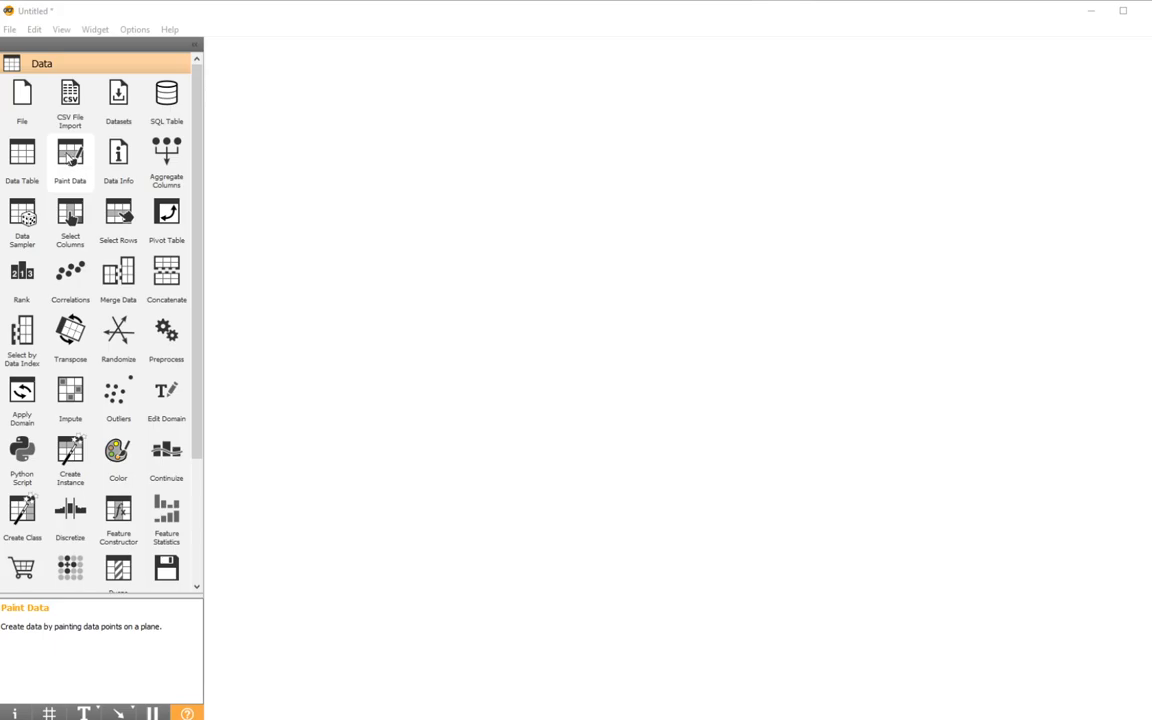
# Add a Paint Data widget to the empty canvas and open it
pyautogui.click(70, 160)
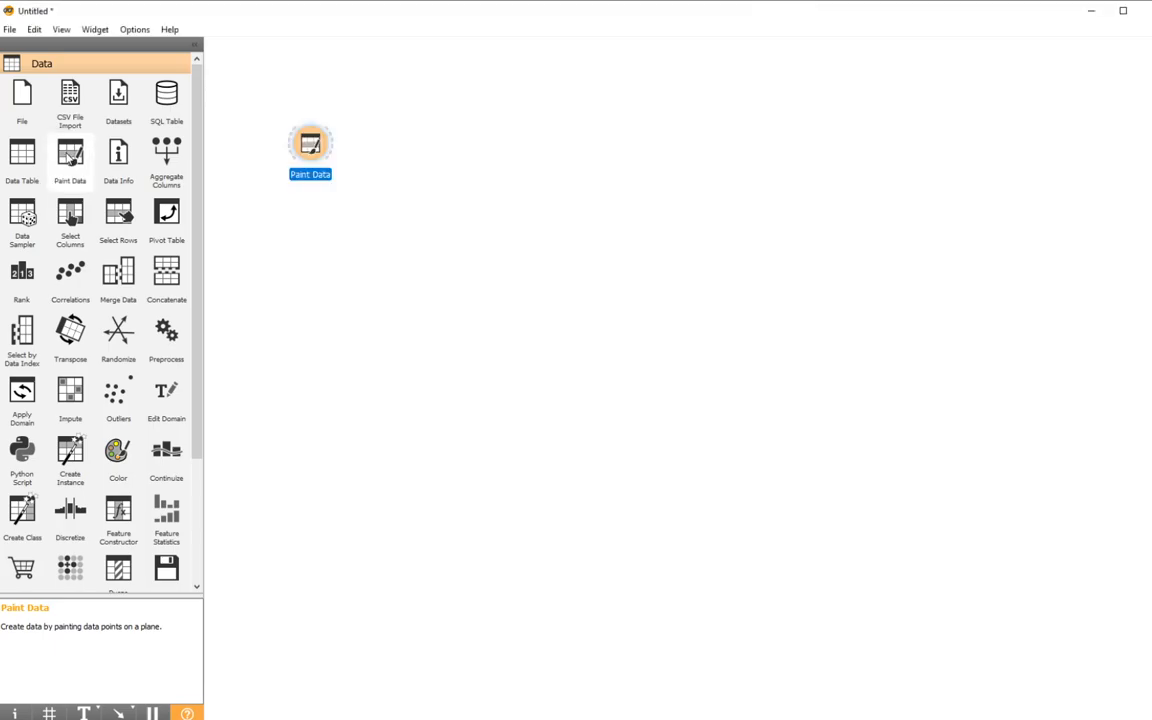
pyautogui.rightClick(311, 145)
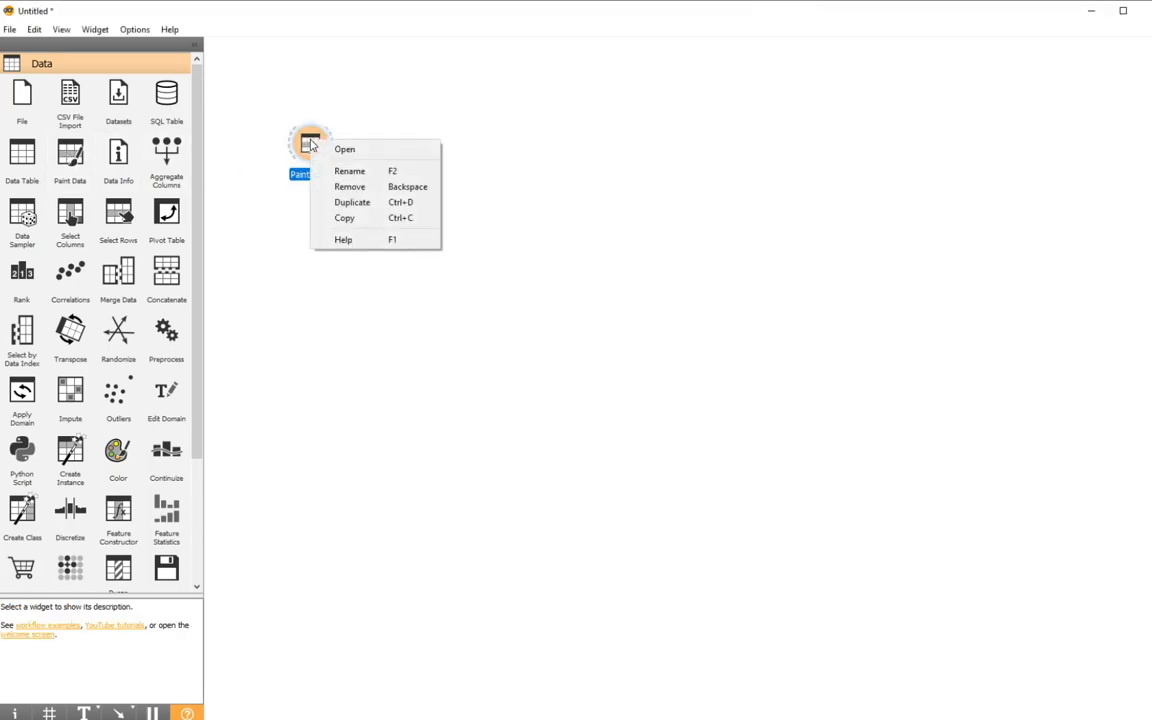
pyautogui.click(342, 149)
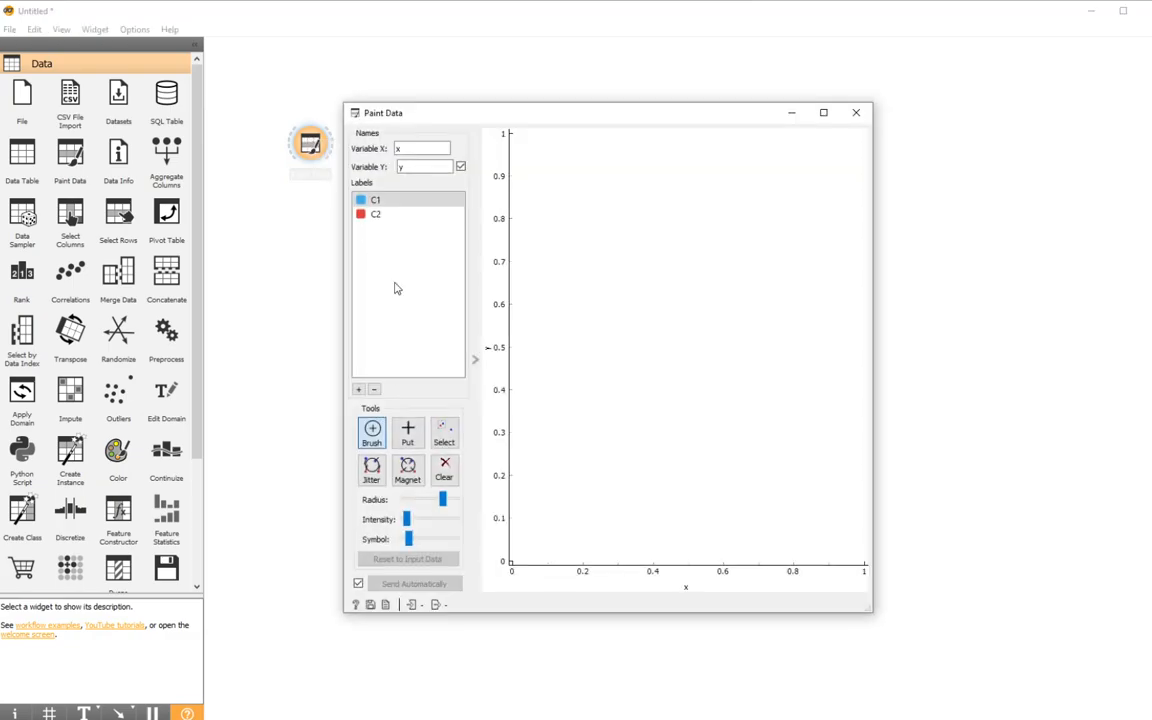
# Paint three separate C1 point clusters at about (0.15, 0.85), (0.7, 0.55) and (0.2, 0.25) with the Brush tool
pyautogui.click(561, 199)
pyautogui.moveTo(561, 199); pyautogui.dragTo(566, 204)
pyautogui.click(758, 337)
pyautogui.moveTo(757, 338); pyautogui.dragTo(750, 330)
pyautogui.click(586, 445)
pyautogui.moveTo(588, 455); pyautogui.dragTo(589, 456)
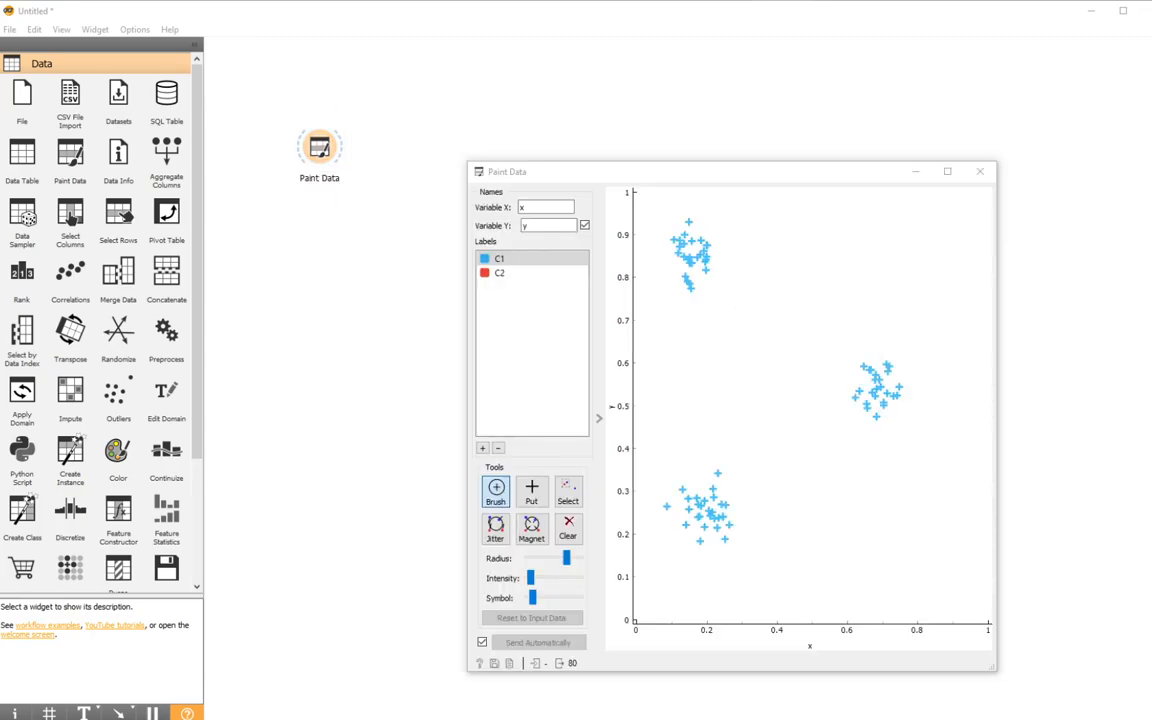
# Add a k-Means widget to the canvas and connect the Paint Data output to it
pyautogui.click(395, 218)
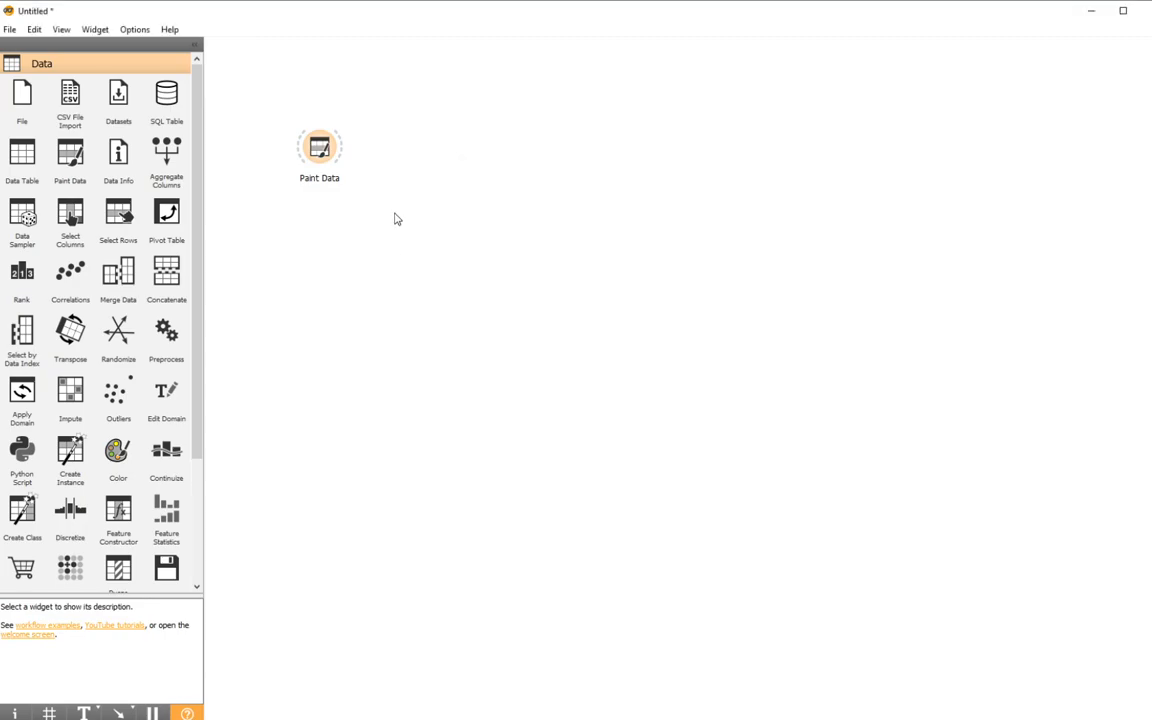
pyautogui.rightClick(378, 214)
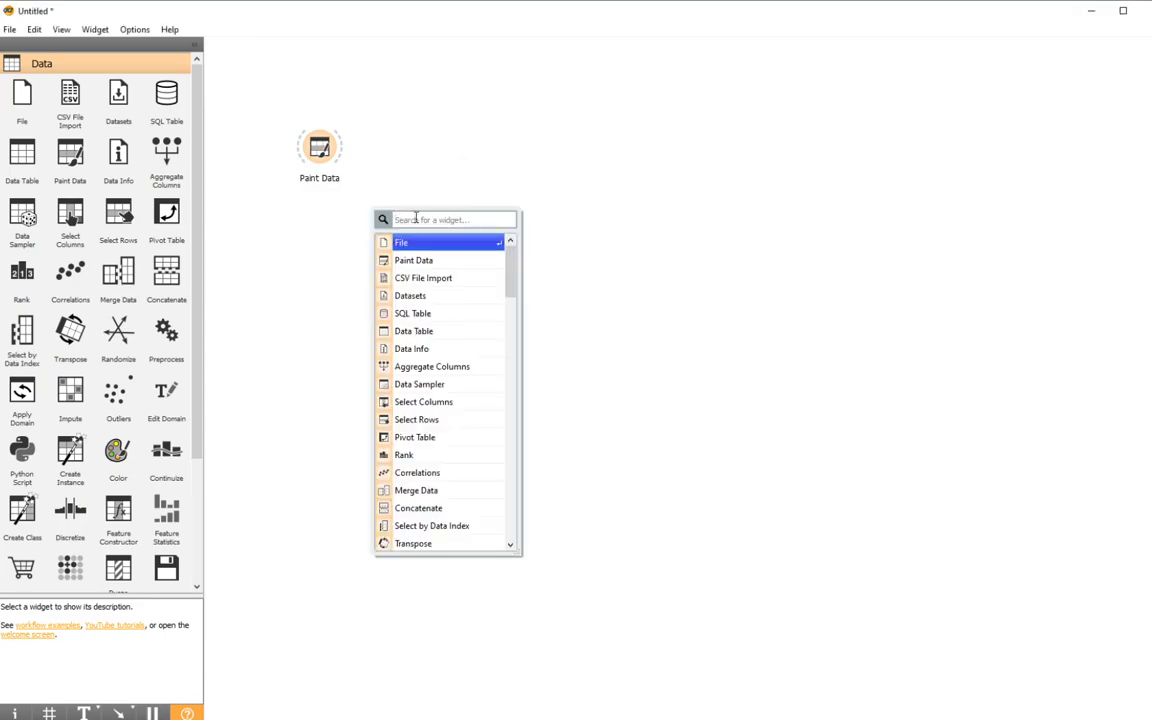
pyautogui.write('k')
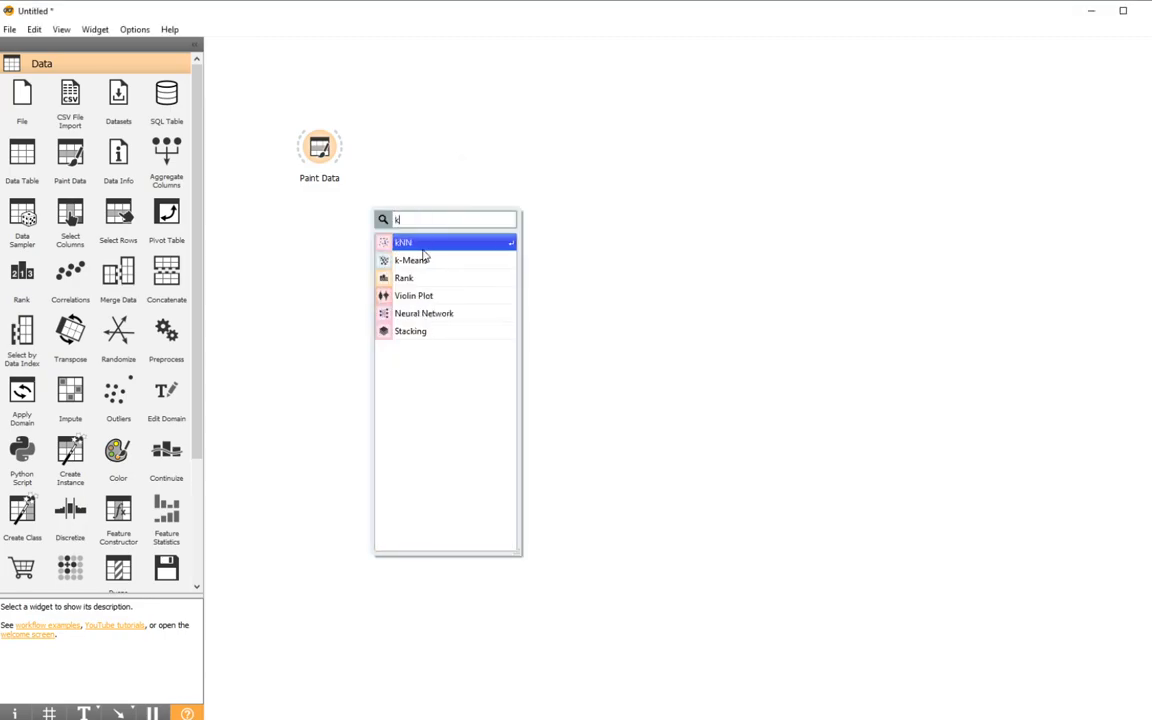
pyautogui.click(424, 259)
pyautogui.moveTo(391, 221)
pyautogui.mouseDown()
pyautogui.moveTo(449, 196)
pyautogui.moveTo(326, 150)
pyautogui.mouseUp()
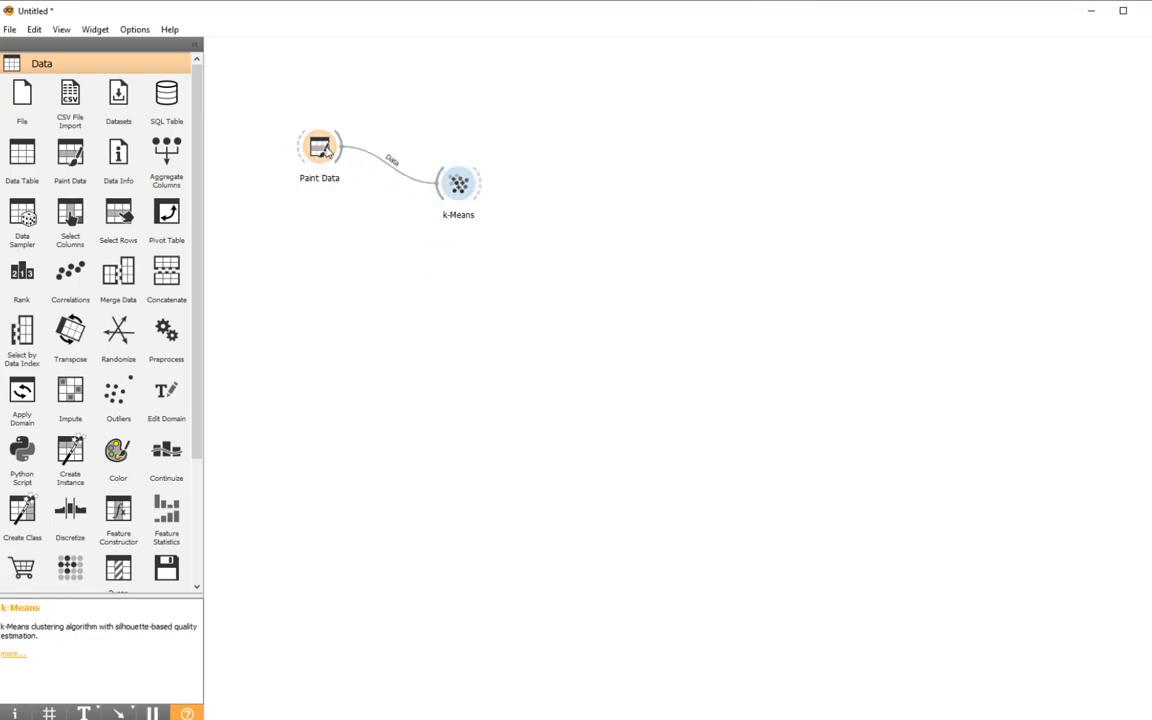
pyautogui.doubleClick(459, 184)
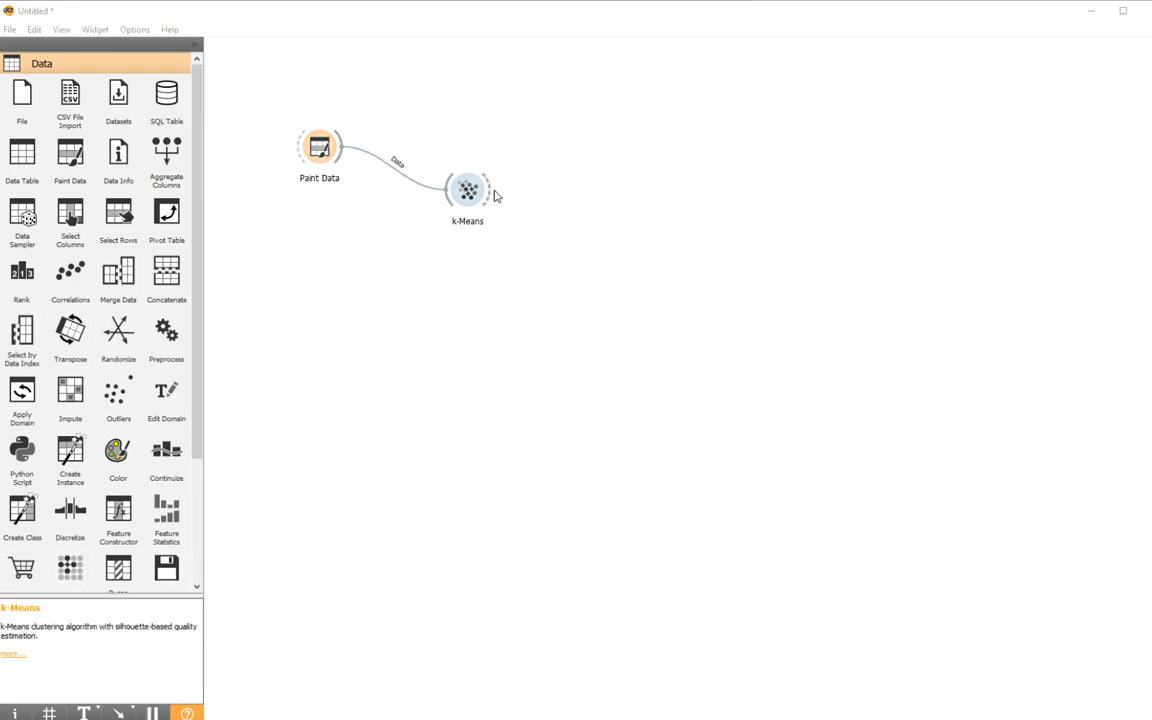
# Connect a new Scatter Plot widget to the k-Means output and line the widgets up in a row
pyautogui.moveTo(491, 195); pyautogui.dragTo(560, 192)
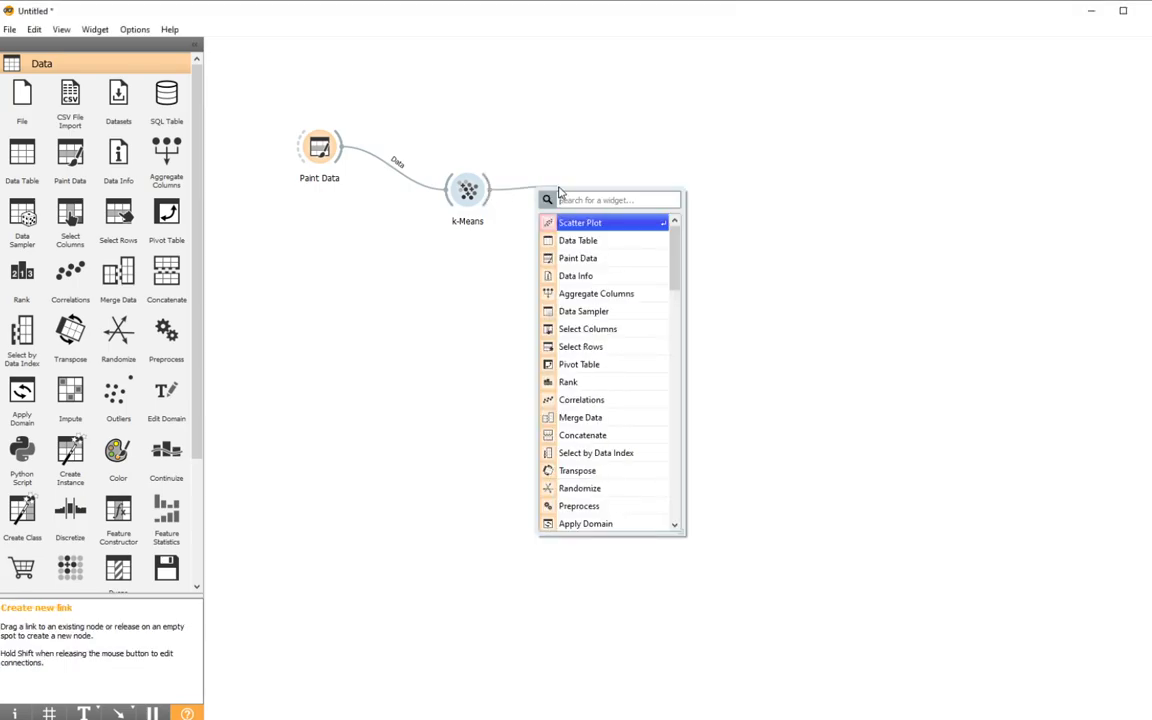
pyautogui.click(584, 222)
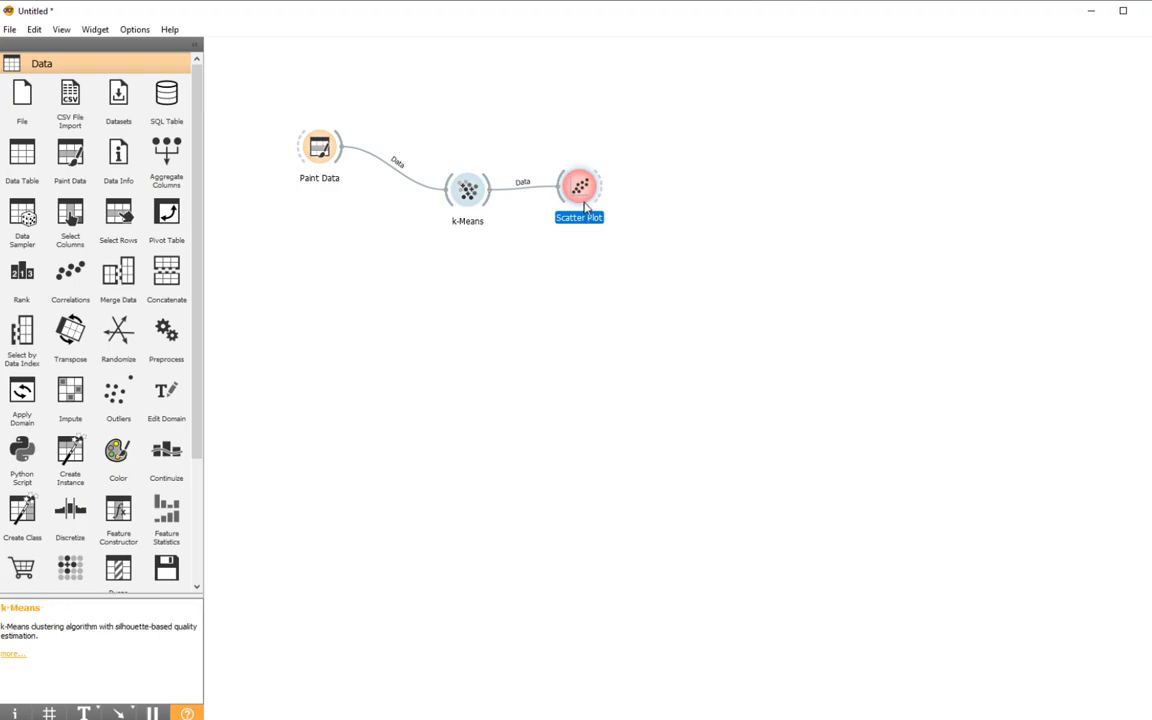
pyautogui.moveTo(583, 178); pyautogui.dragTo(582, 148)
pyautogui.moveTo(468, 193); pyautogui.dragTo(455, 143)
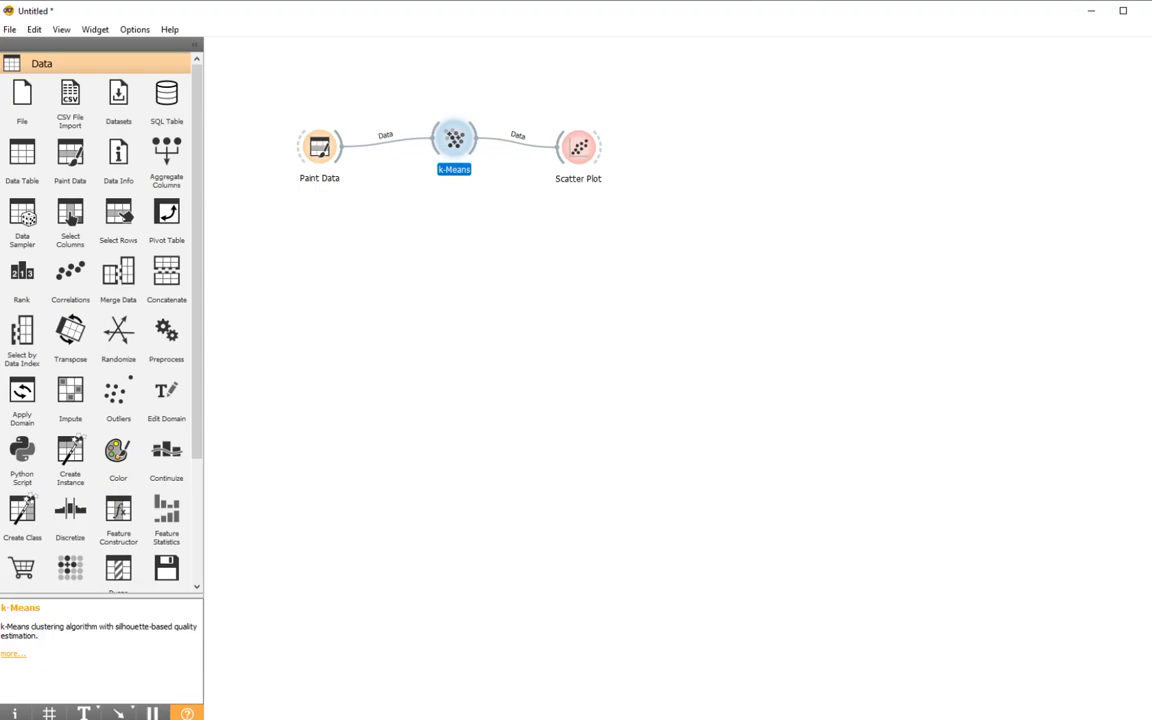
# Open the Scatter Plot widget and show the Paint Data window next to it
pyautogui.click(760, 719)
pyautogui.click(810, 685)
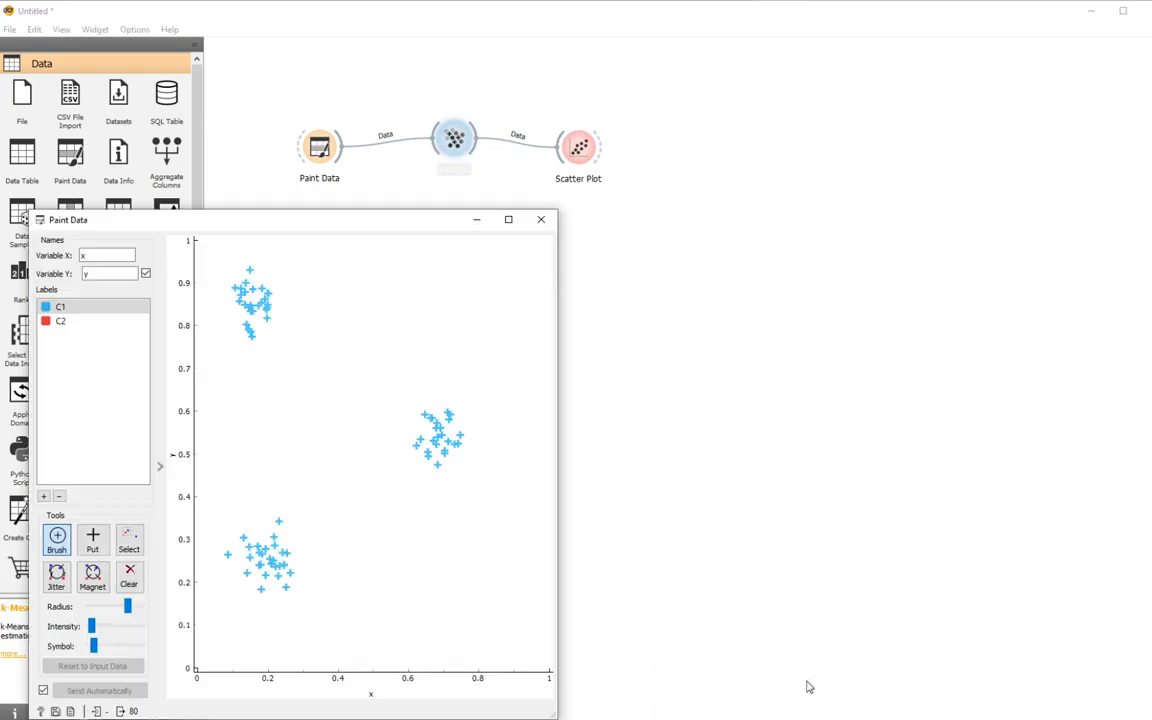
pyautogui.doubleClick(578, 148)
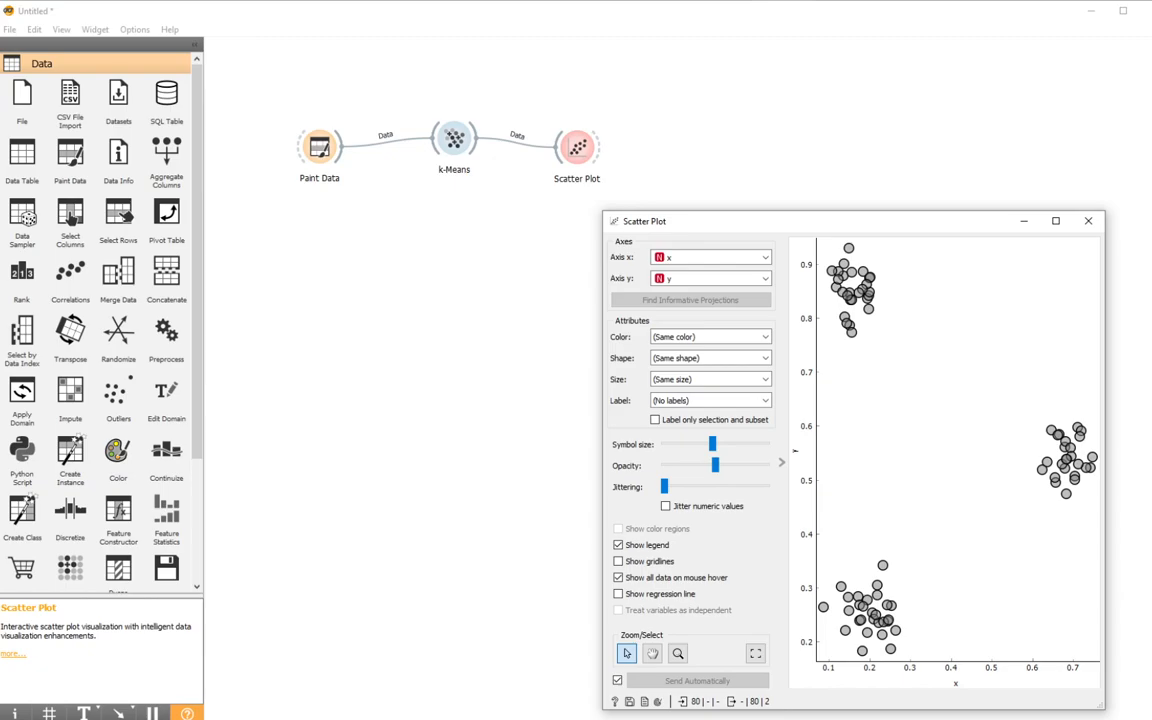
pyautogui.click(762, 719)
pyautogui.click(777, 697)
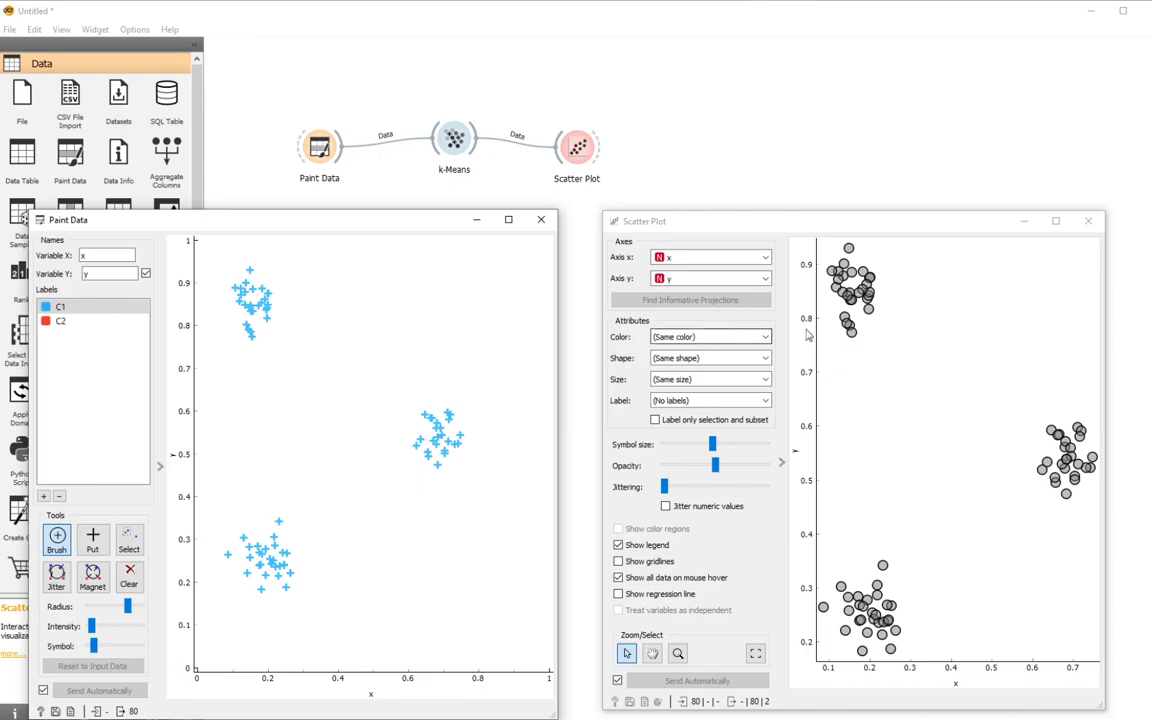
# Color the scatter plot's points by Cluster
pyautogui.click(705, 342)
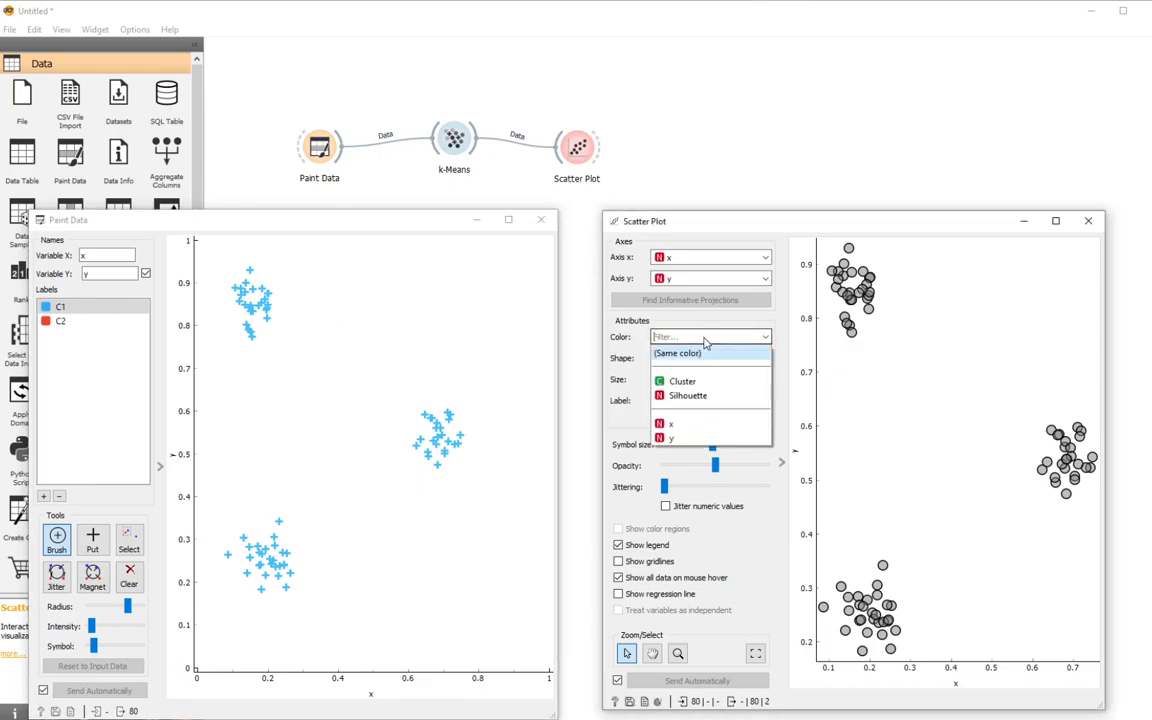
pyautogui.click(688, 381)
pyautogui.click(712, 340)
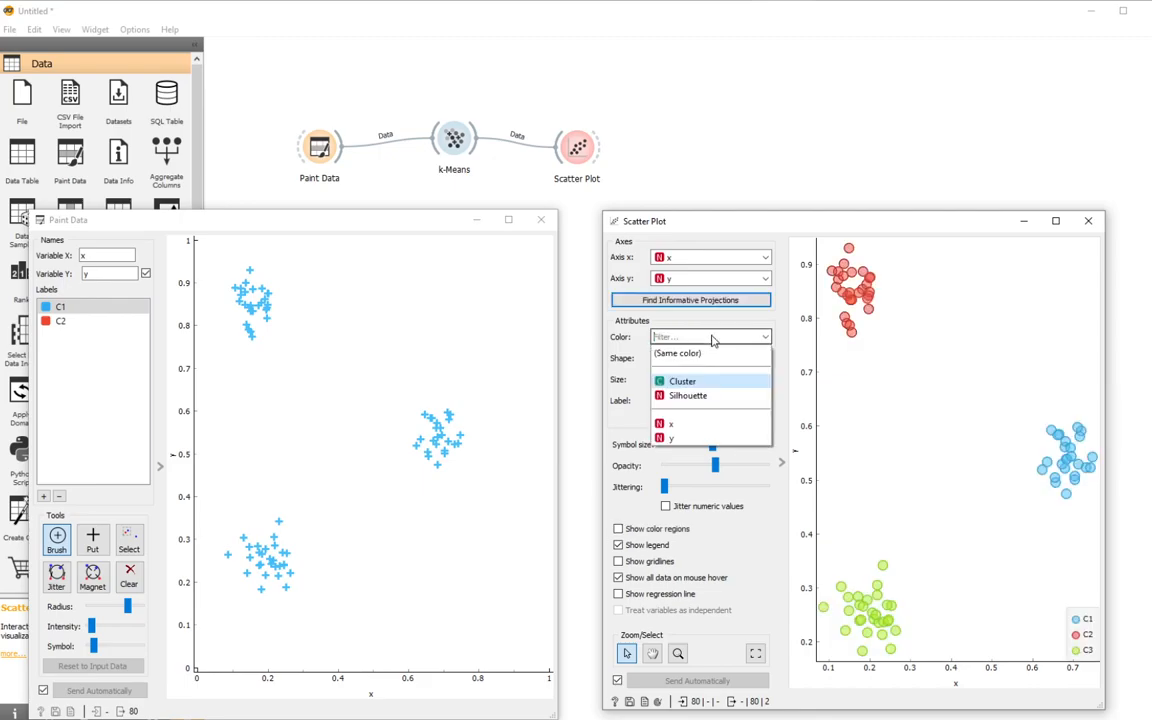
pyautogui.click(678, 381)
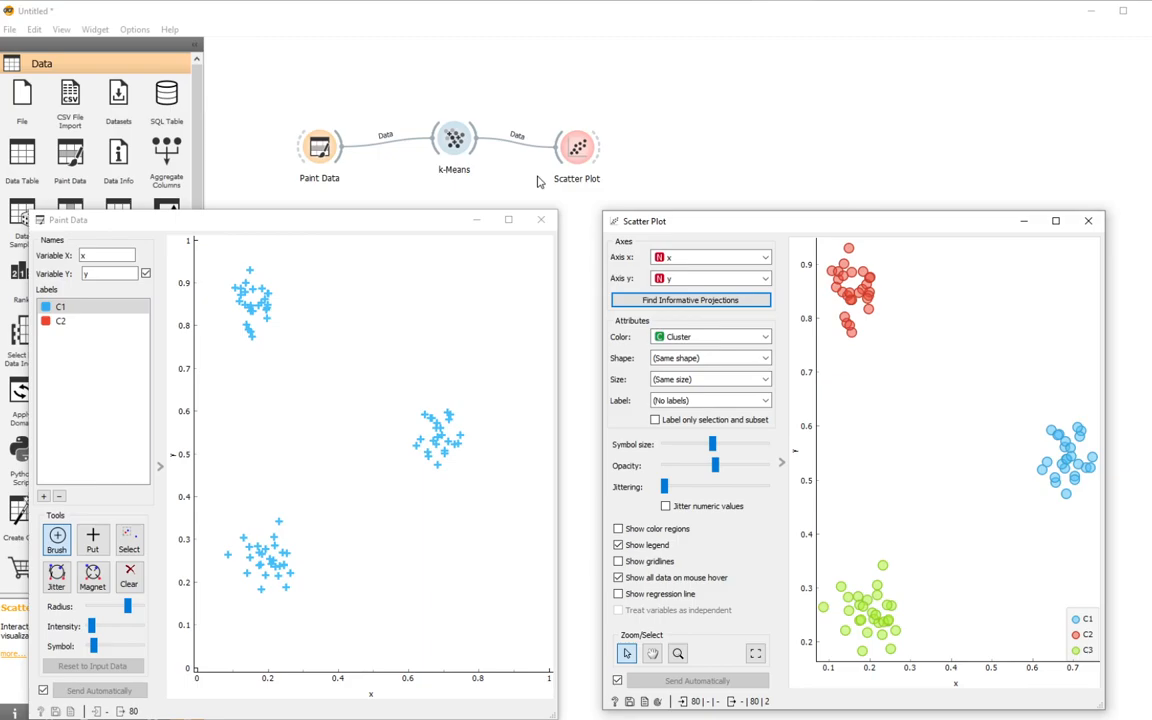
# Place the k-Means settings above the Paint Data and Scatter Plot windows and switch the number of clusters to the range from 2 to 8
pyautogui.doubleClick(454, 143)
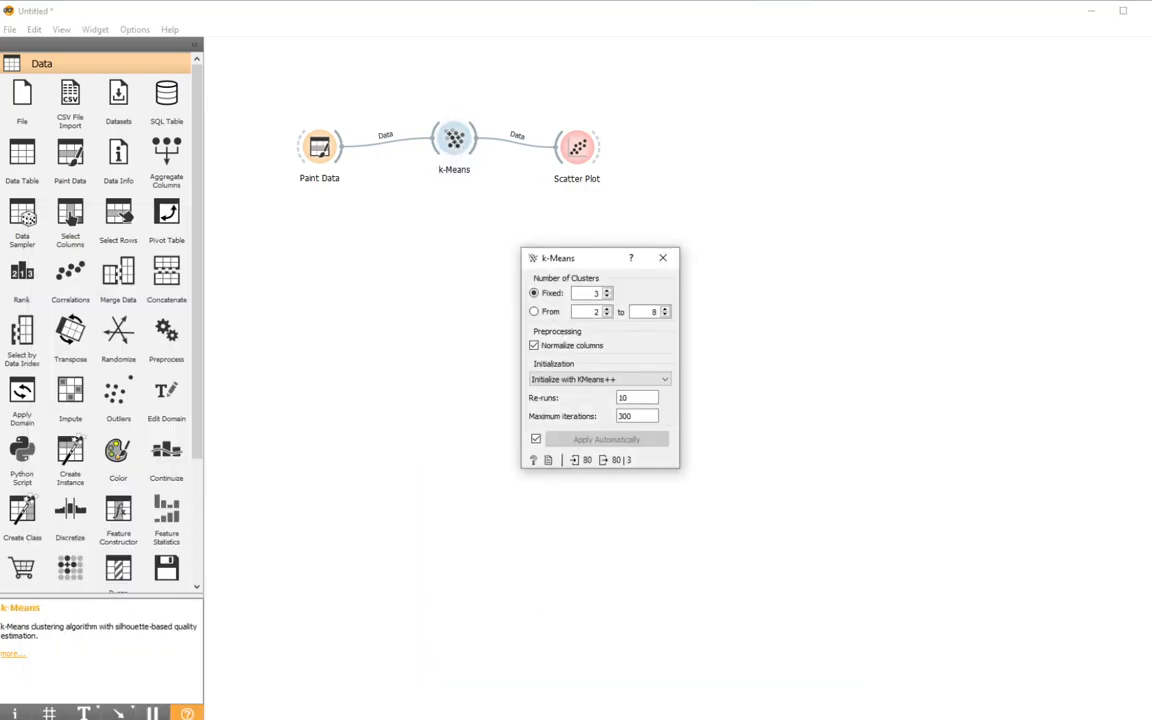
pyautogui.moveTo(760, 716)
pyautogui.click(740, 690)
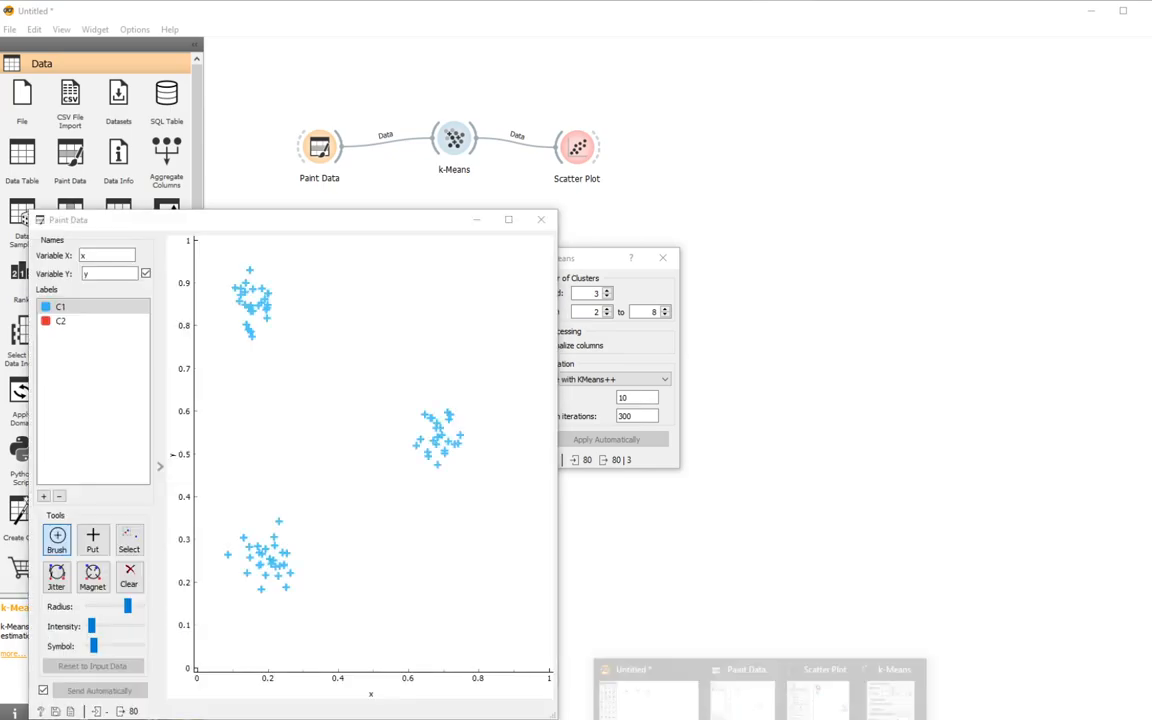
pyautogui.click(815, 714)
pyautogui.moveTo(581, 262); pyautogui.dragTo(563, 50)
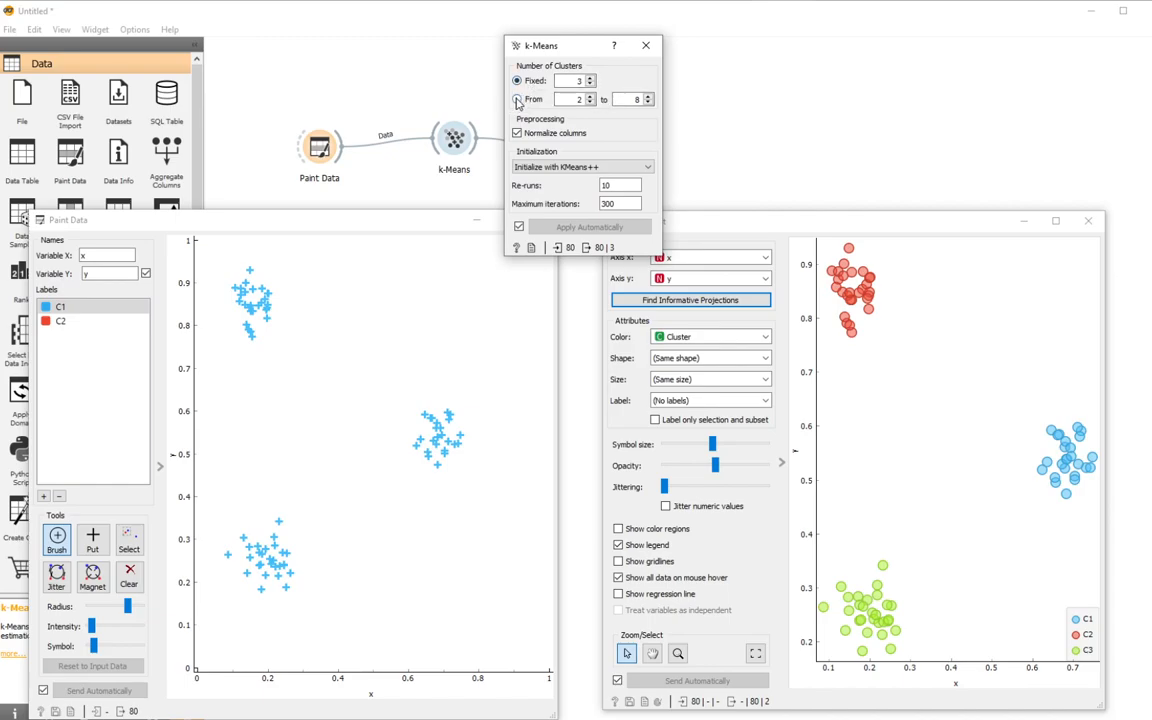
pyautogui.click(516, 99)
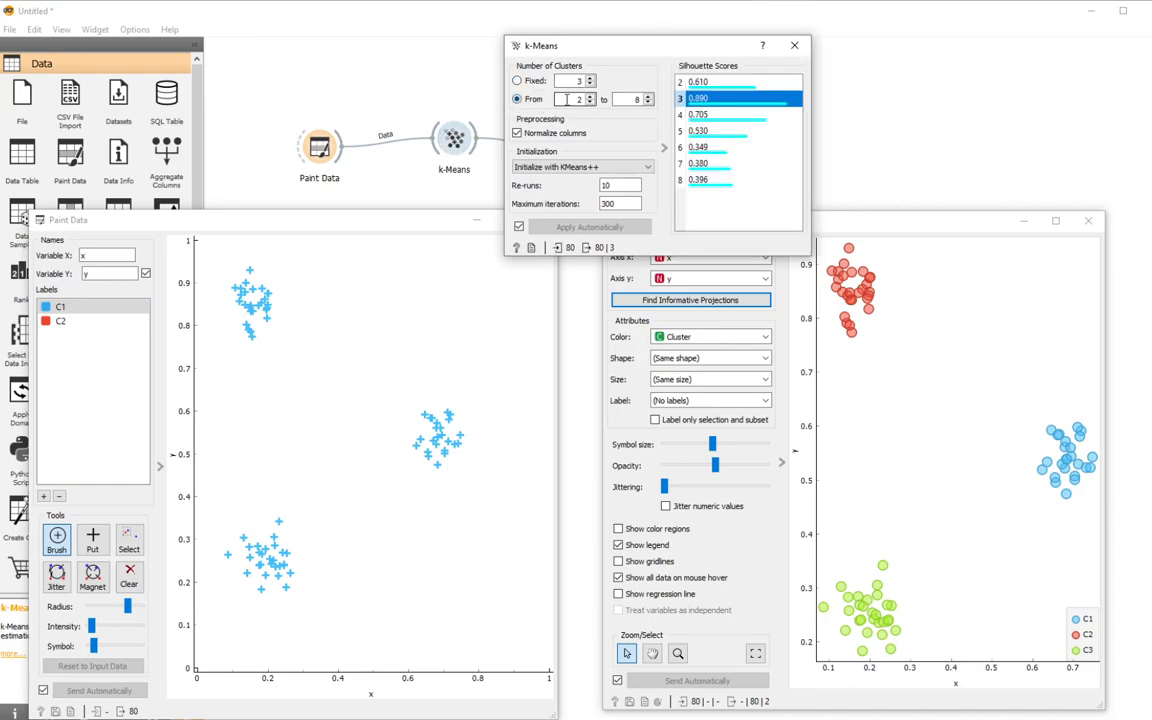
# Compare the clusterings for 2, 3 and 4 clusters in the silhouette scores, ending with 3 clusters selected
pyautogui.click(713, 84)
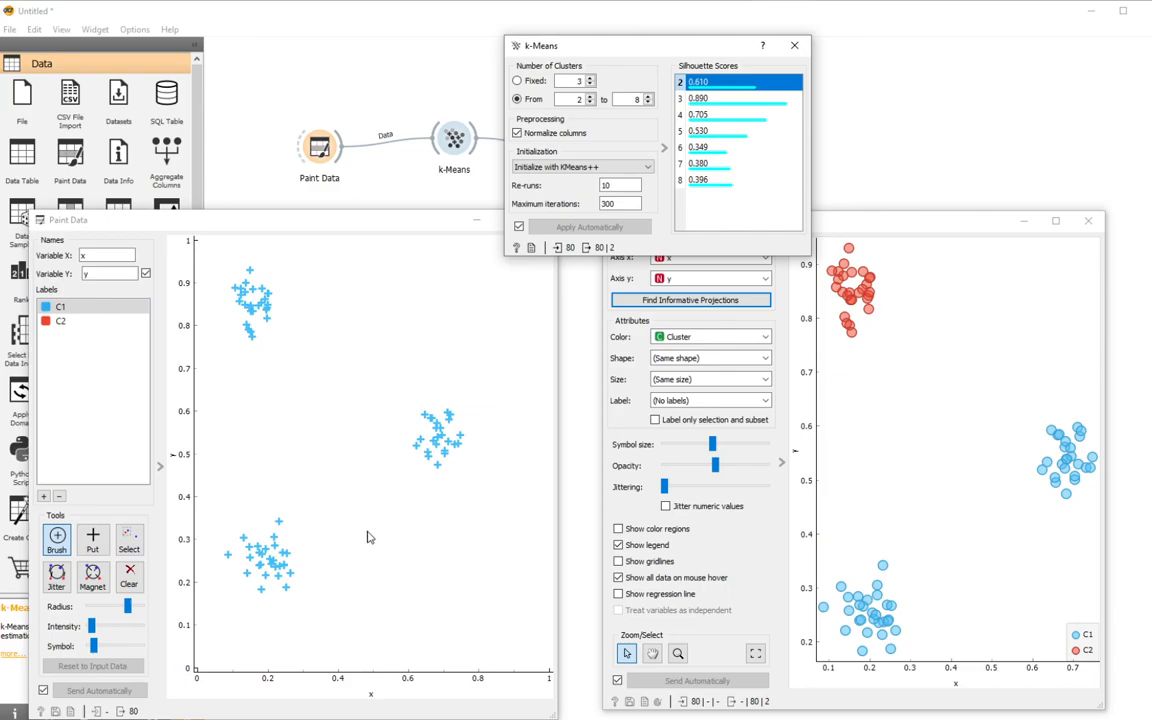
pyautogui.click(711, 100)
pyautogui.click(711, 114)
pyautogui.click(711, 100)
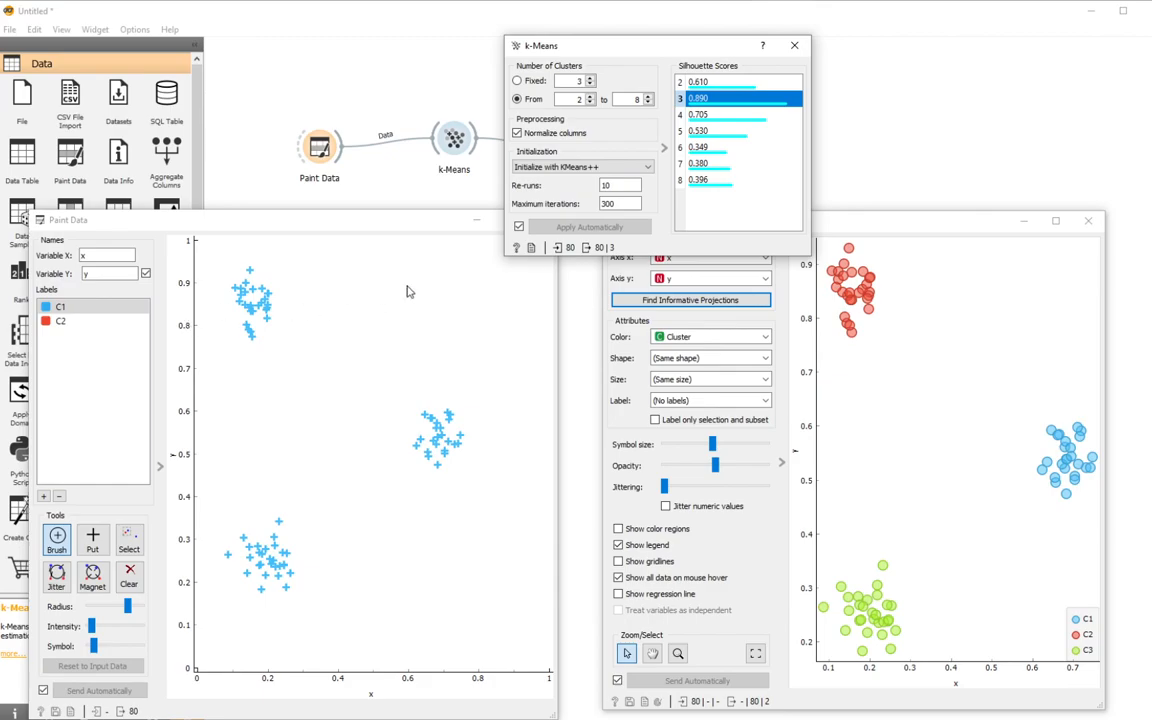
# Close the k-Means settings and paint three more clusters at about (0.7, 0.9), (0.7, 0.15) and (0.3, 0.6)
pyautogui.click(437, 288)
pyautogui.moveTo(437, 288); pyautogui.dragTo(447, 298)
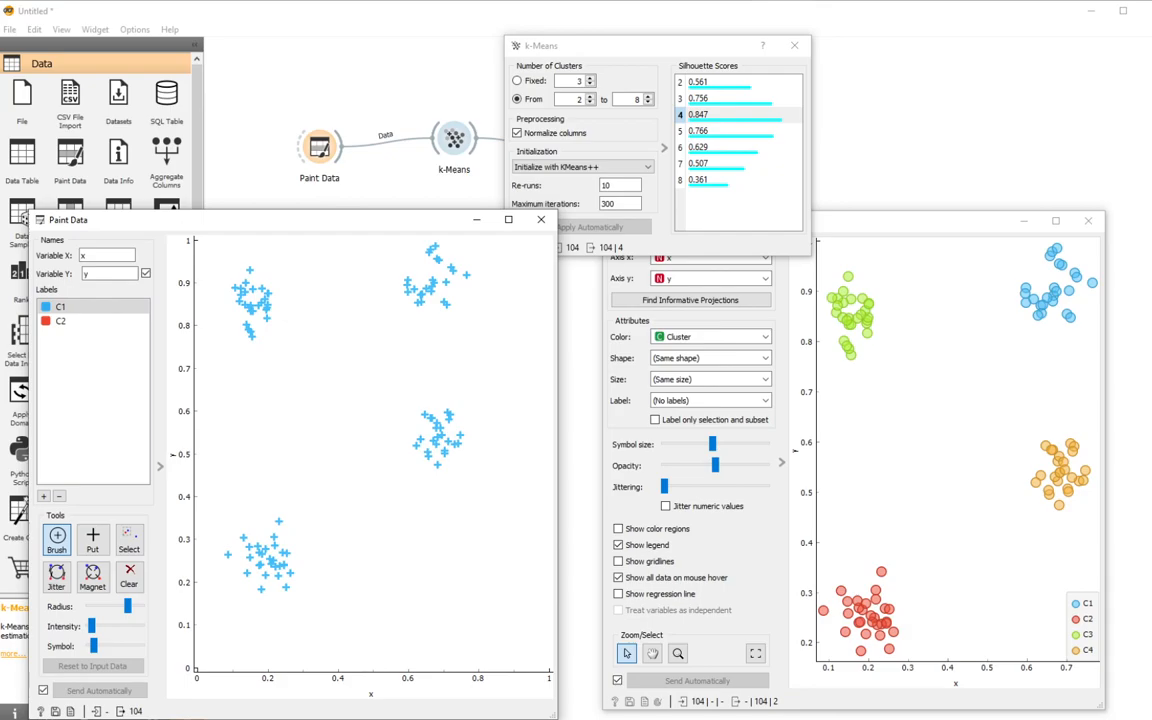
pyautogui.click(795, 46)
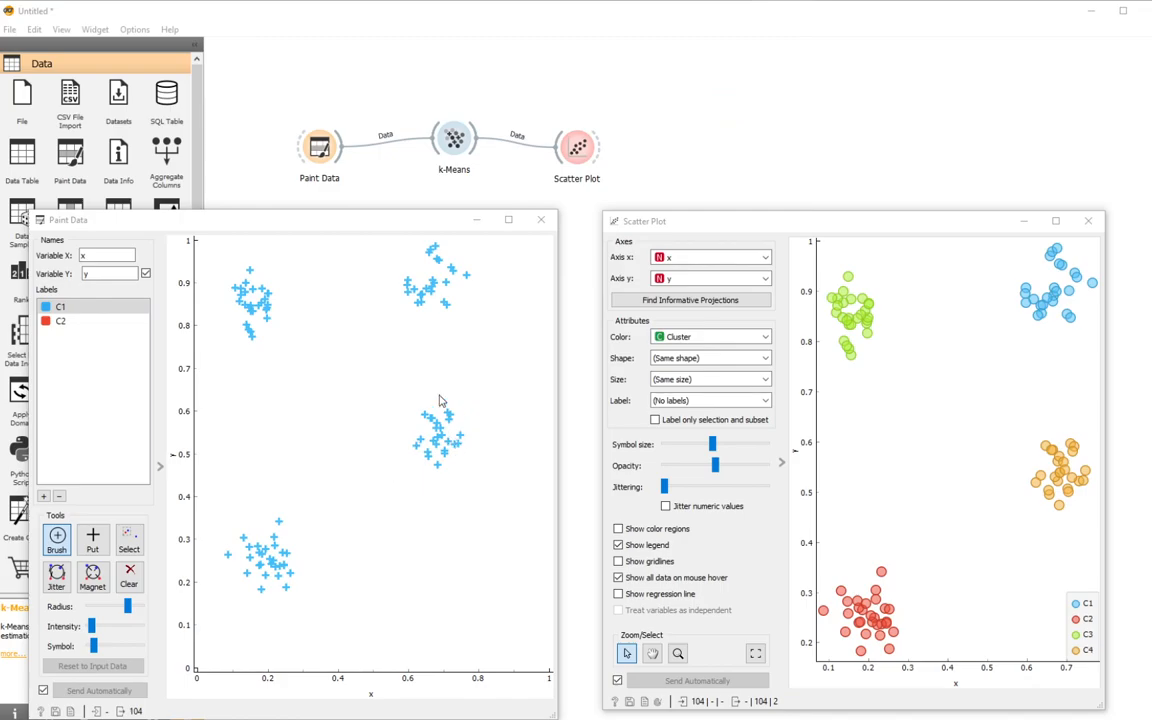
pyautogui.moveTo(437, 613)
pyautogui.mouseDown()
pyautogui.moveTo(438, 585)
pyautogui.moveTo(446, 605)
pyautogui.mouseUp()
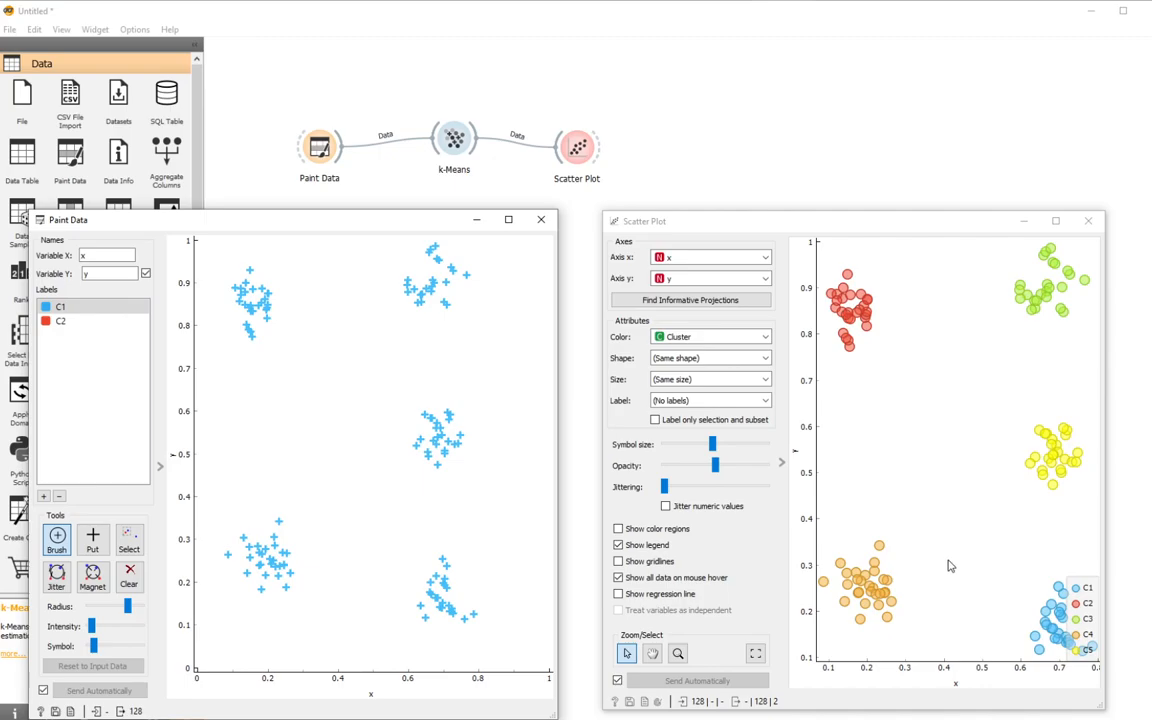
pyautogui.moveTo(312, 420)
pyautogui.mouseDown()
pyautogui.moveTo(306, 412)
pyautogui.moveTo(310, 423)
pyautogui.mouseUp()
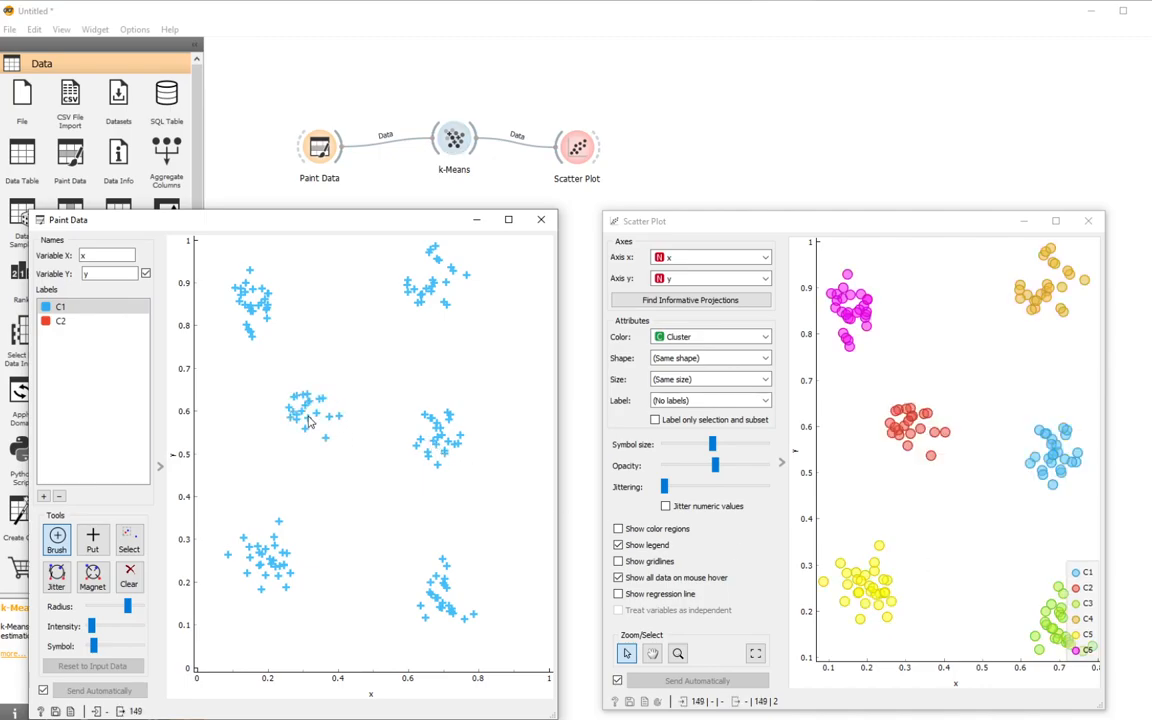
# Clear all painted points and paint two clusters near y 0.8 plus a wide band of points across the lower plot area
pyautogui.click(129, 576)
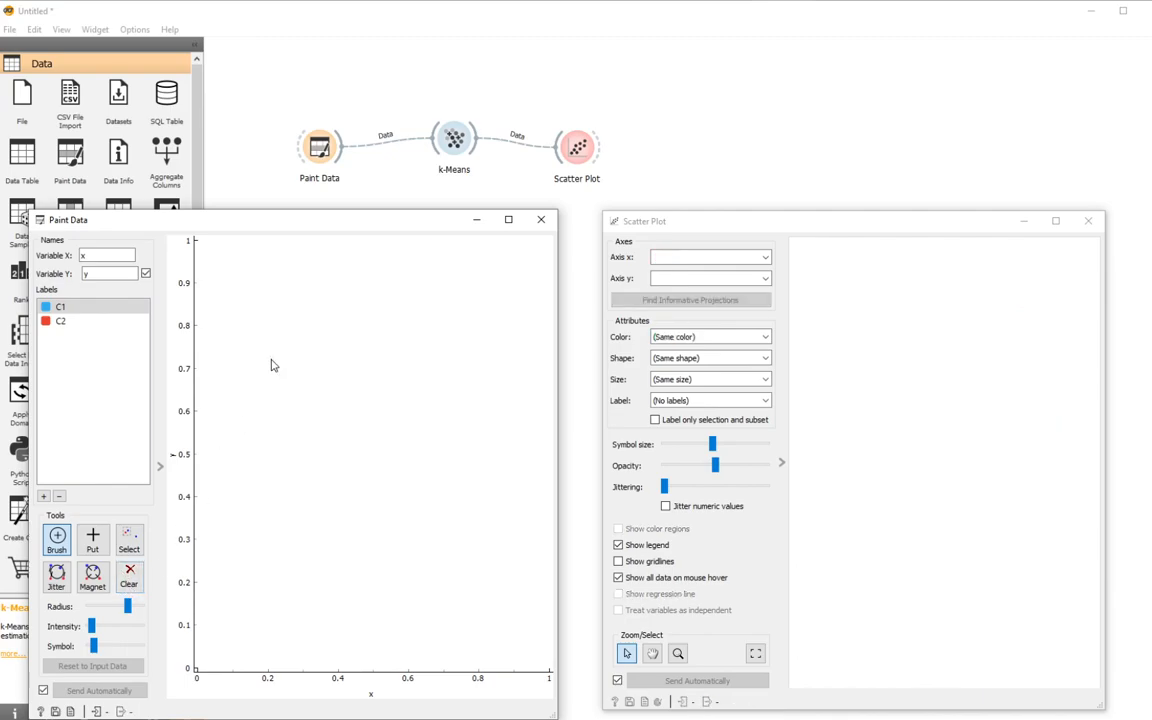
pyautogui.moveTo(244, 342); pyautogui.dragTo(245, 345)
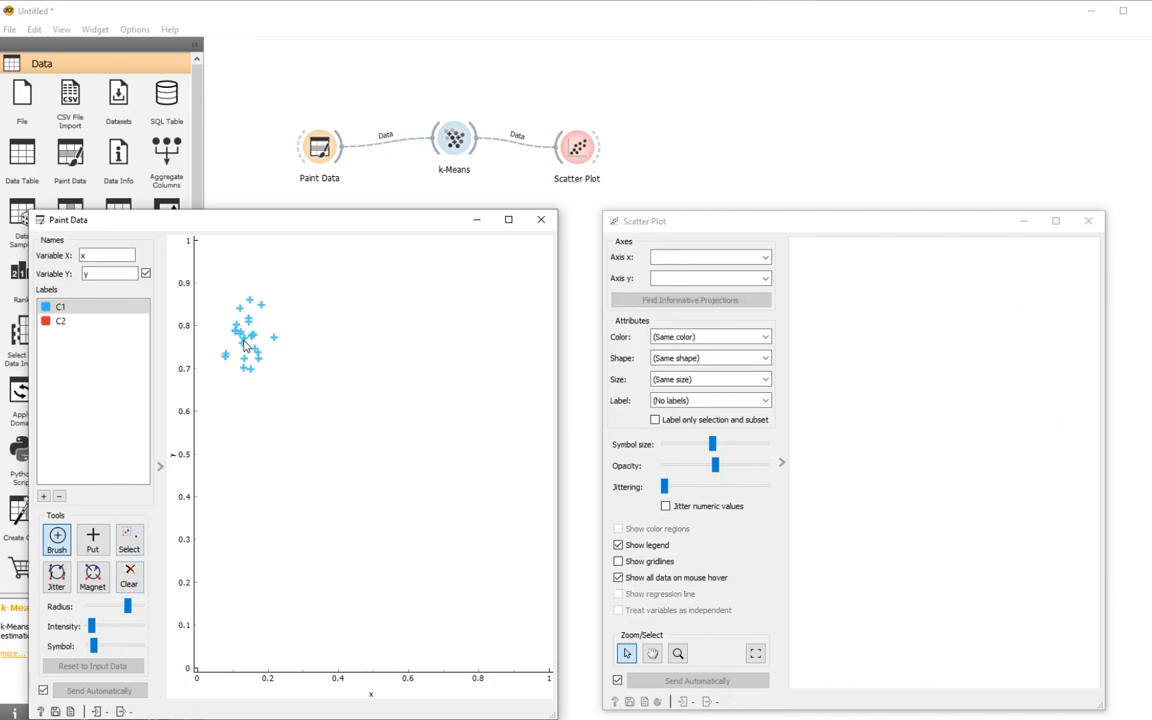
pyautogui.moveTo(445, 348); pyautogui.dragTo(464, 343)
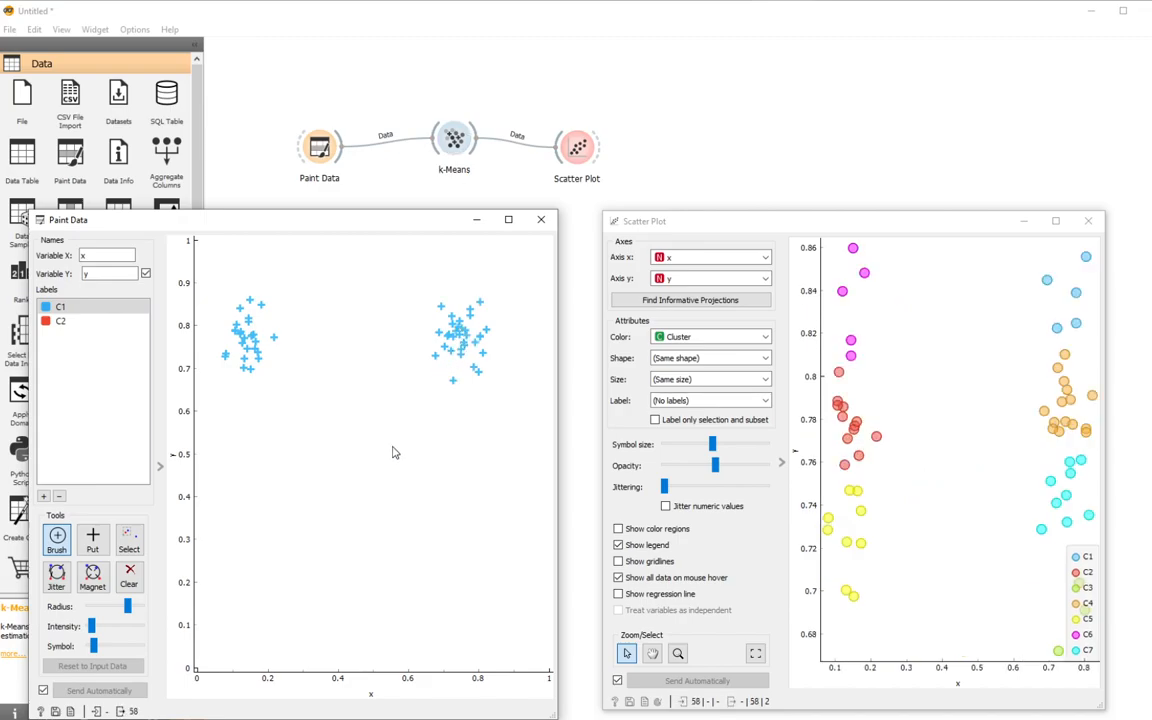
pyautogui.moveTo(231, 533); pyautogui.dragTo(388, 574)
pyautogui.moveTo(399, 573)
pyautogui.mouseDown()
pyautogui.moveTo(453, 545)
pyautogui.moveTo(388, 565)
pyautogui.moveTo(268, 550)
pyautogui.mouseUp()
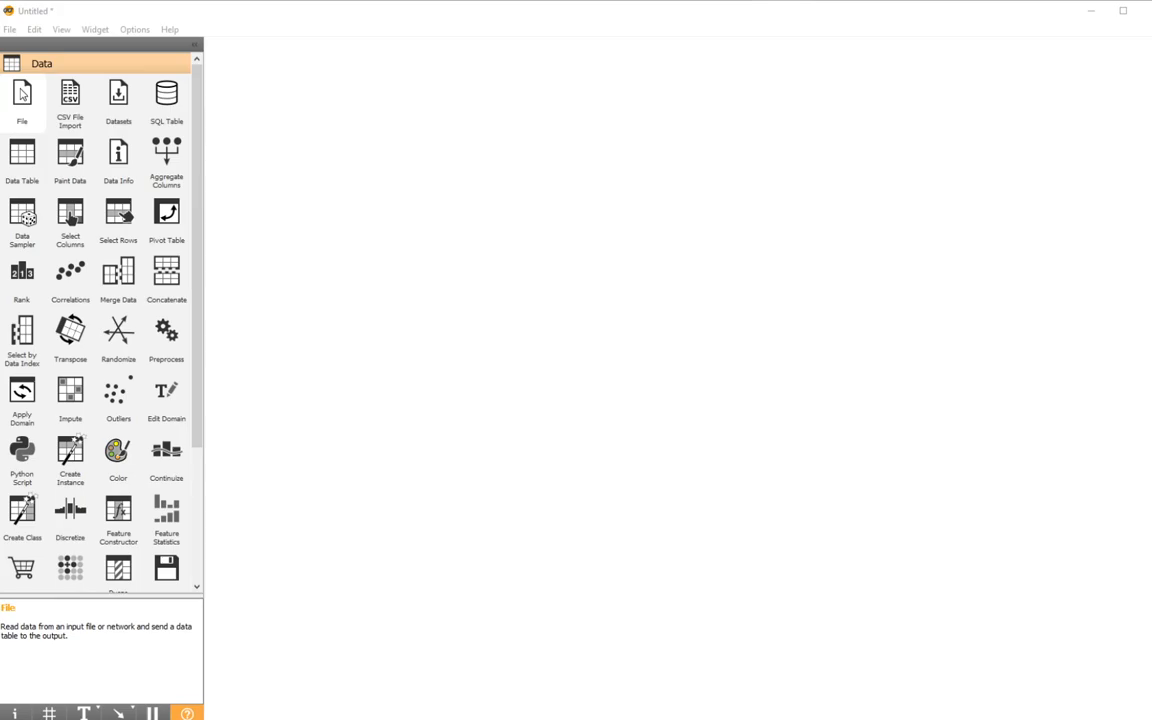
# Add a File widget with the iris.tab dataset to the empty canvas and connect a new k-Means widget to its output
pyautogui.moveTo(22, 93); pyautogui.dragTo(310, 145)
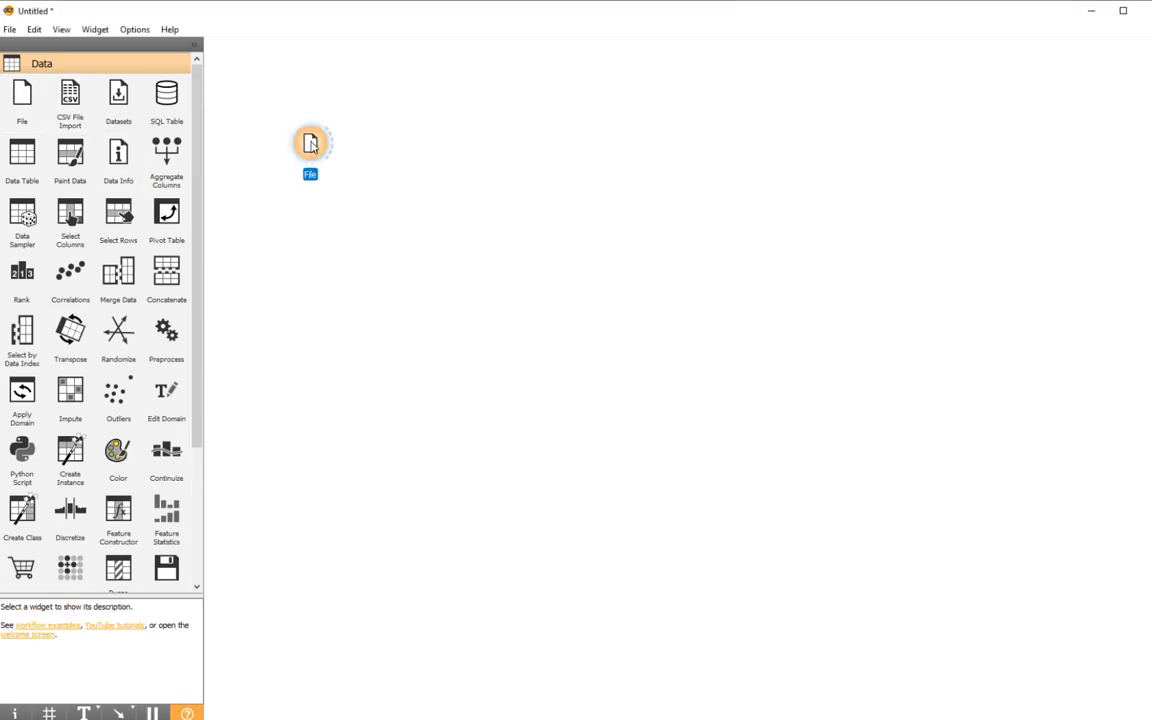
pyautogui.doubleClick(310, 143)
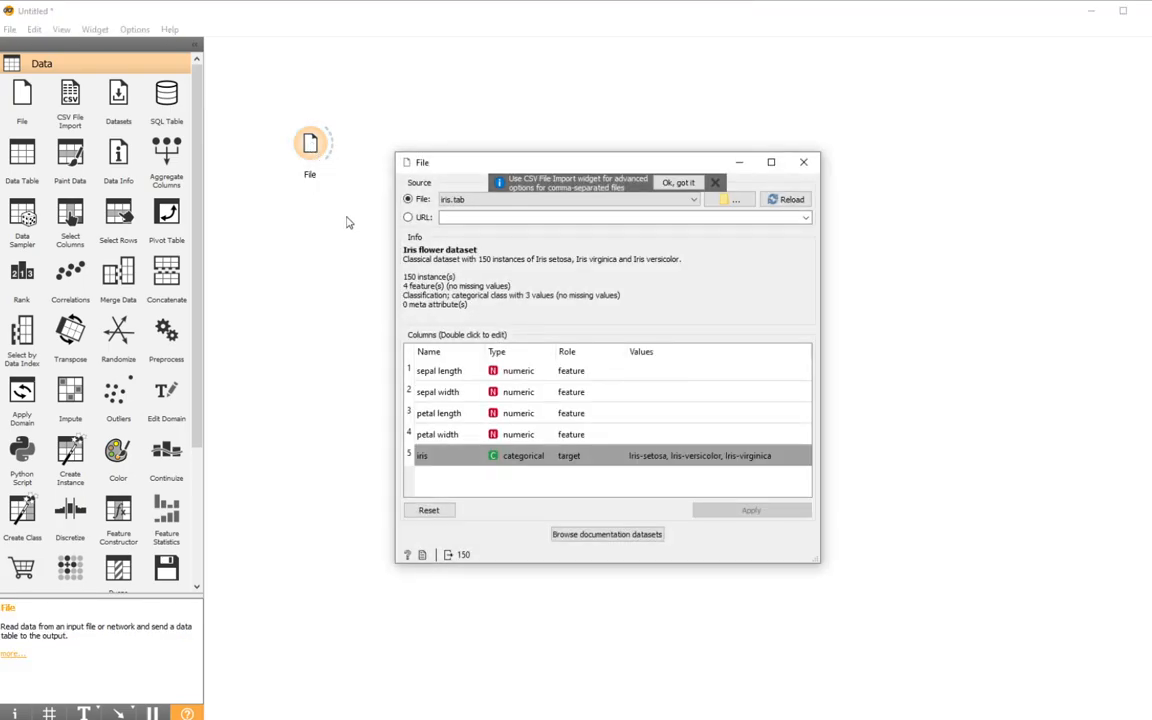
pyautogui.click(803, 162)
pyautogui.moveTo(333, 150); pyautogui.dragTo(416, 148)
pyautogui.click(438, 198)
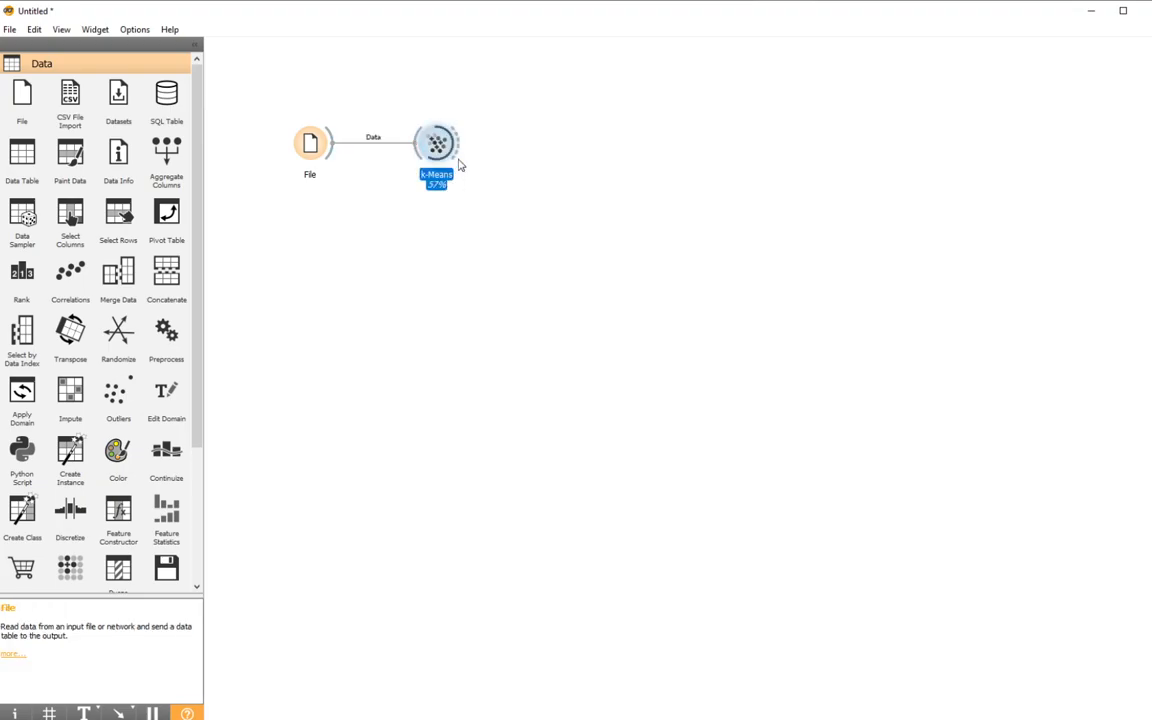
# Connect a new Scatter Plot widget to the k-Means output and open the k-Means silhouette scores below the workflow
pyautogui.moveTo(459, 147); pyautogui.dragTo(525, 152)
pyautogui.click(568, 179)
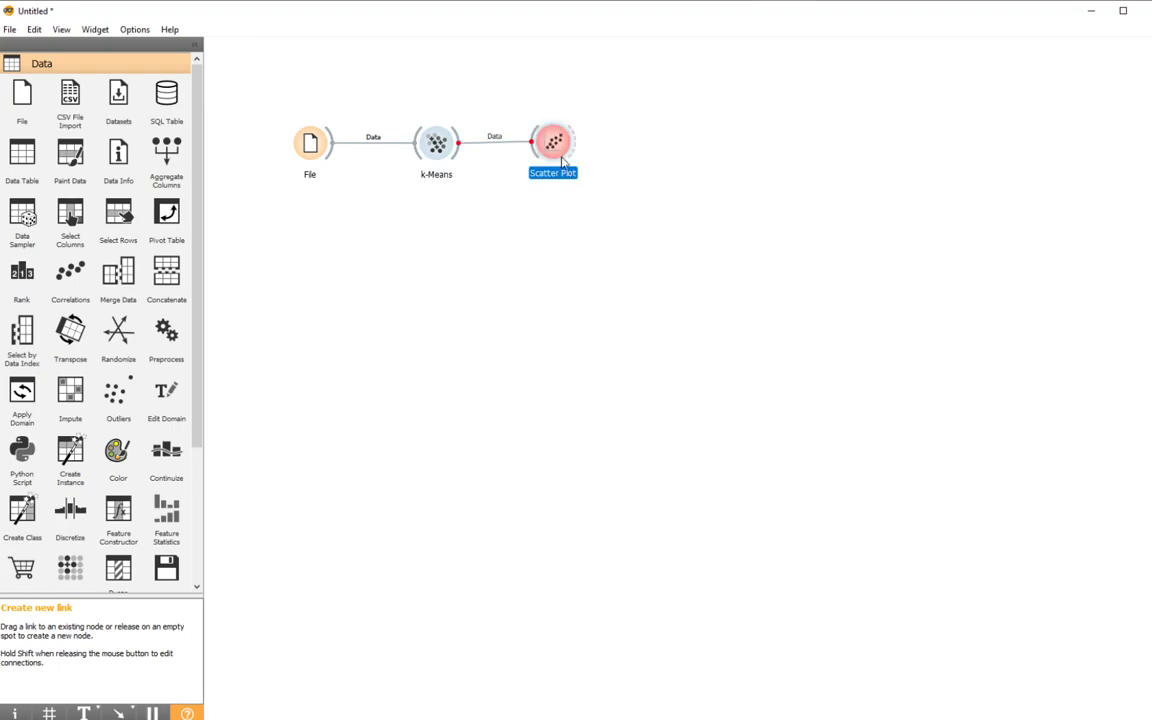
pyautogui.click(436, 147)
pyautogui.doubleClick(436, 147)
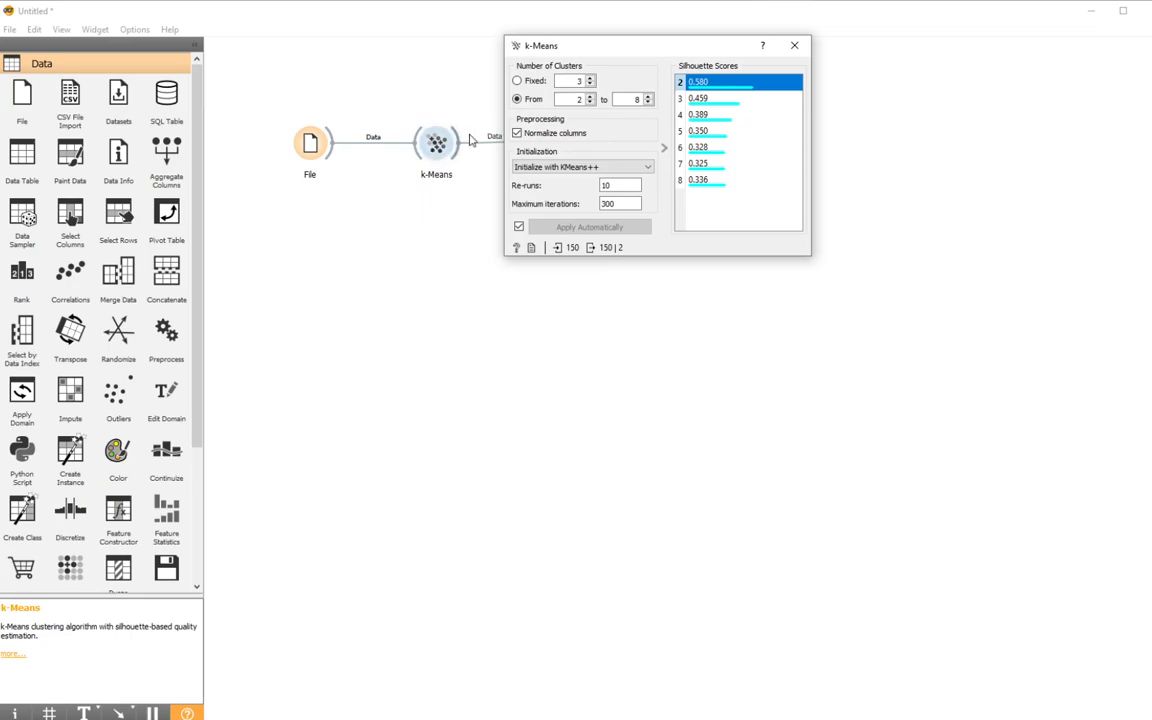
pyautogui.moveTo(653, 44); pyautogui.dragTo(381, 201)
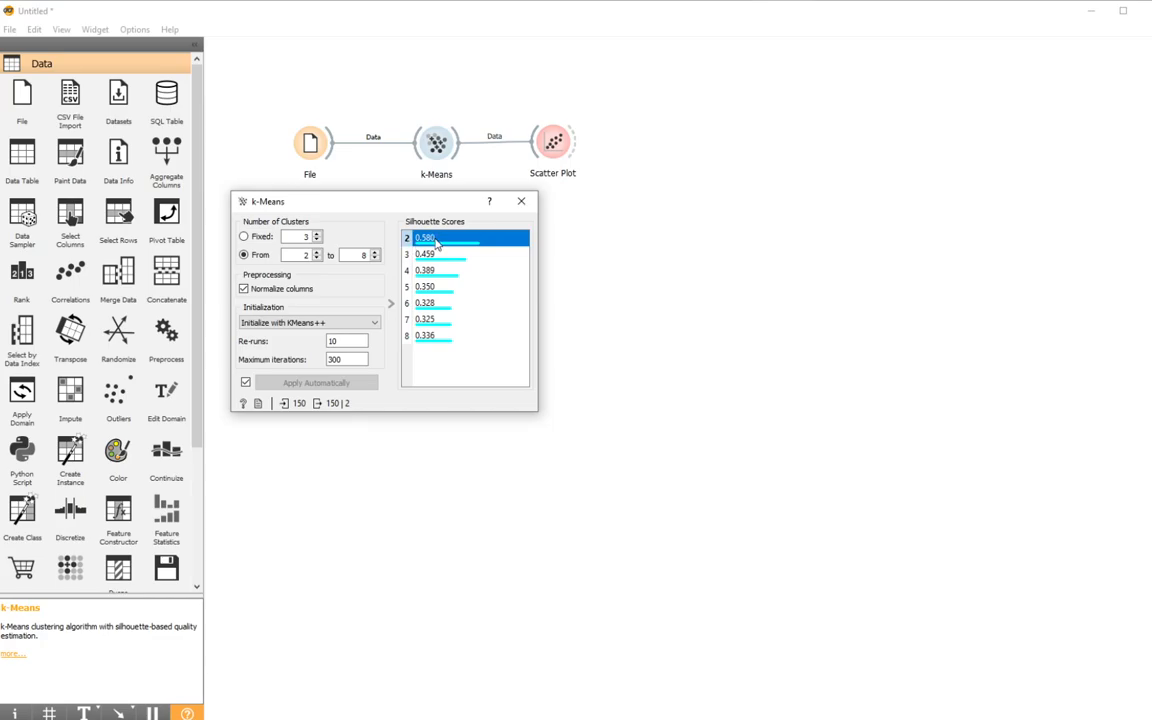
# Open the scatter plot of sepal length against sepal width and examine how the cluster labels match the iris classes
pyautogui.click(555, 145)
pyautogui.doubleClick(555, 145)
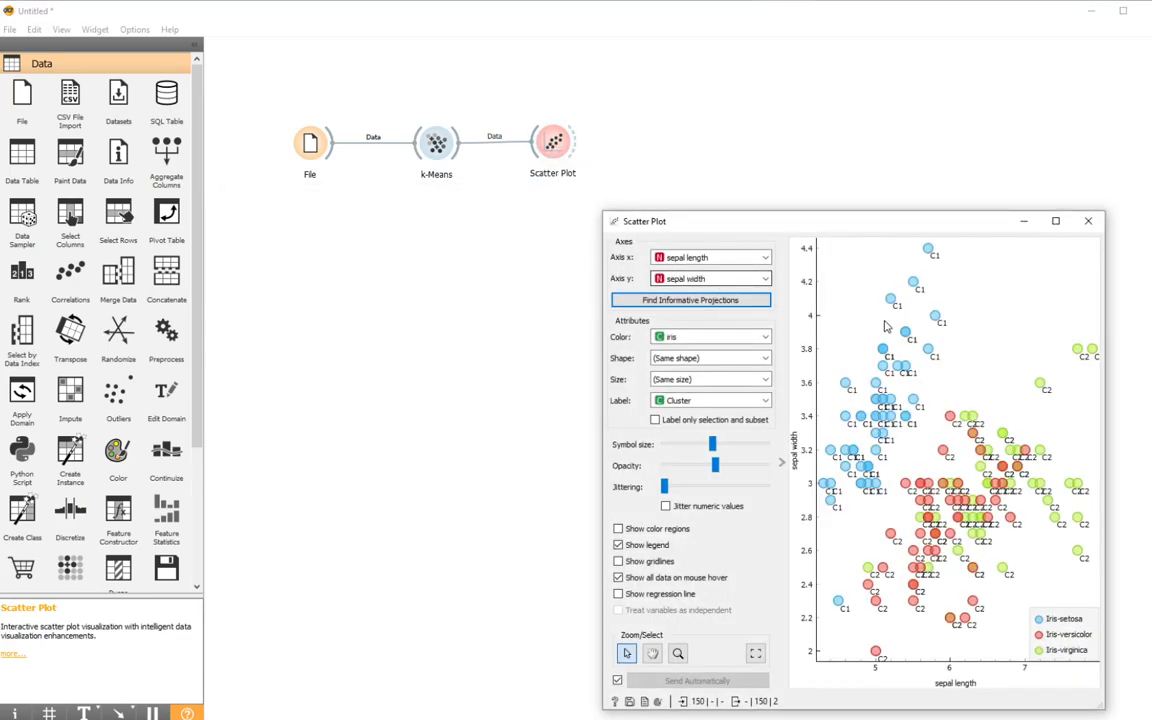
pyautogui.moveTo(868, 226); pyautogui.dragTo(856, 205)
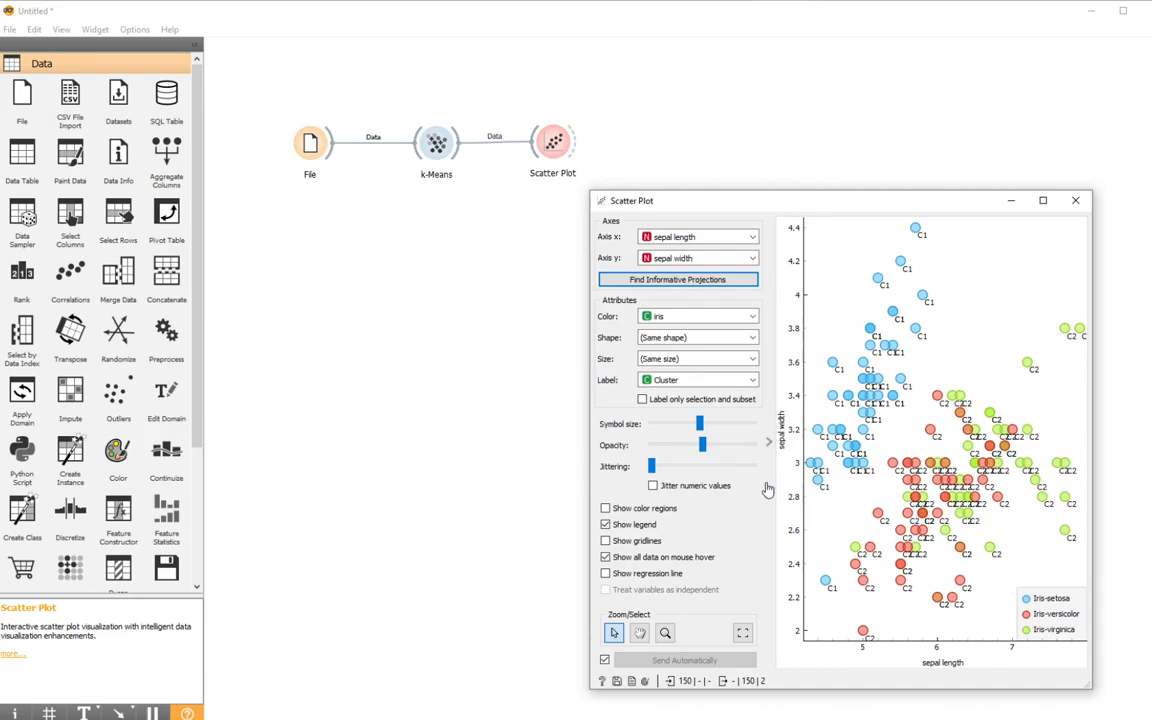
# Select the 3-cluster solution in the k-Means silhouette scores and reopen the scatter plot
pyautogui.doubleClick(437, 145)
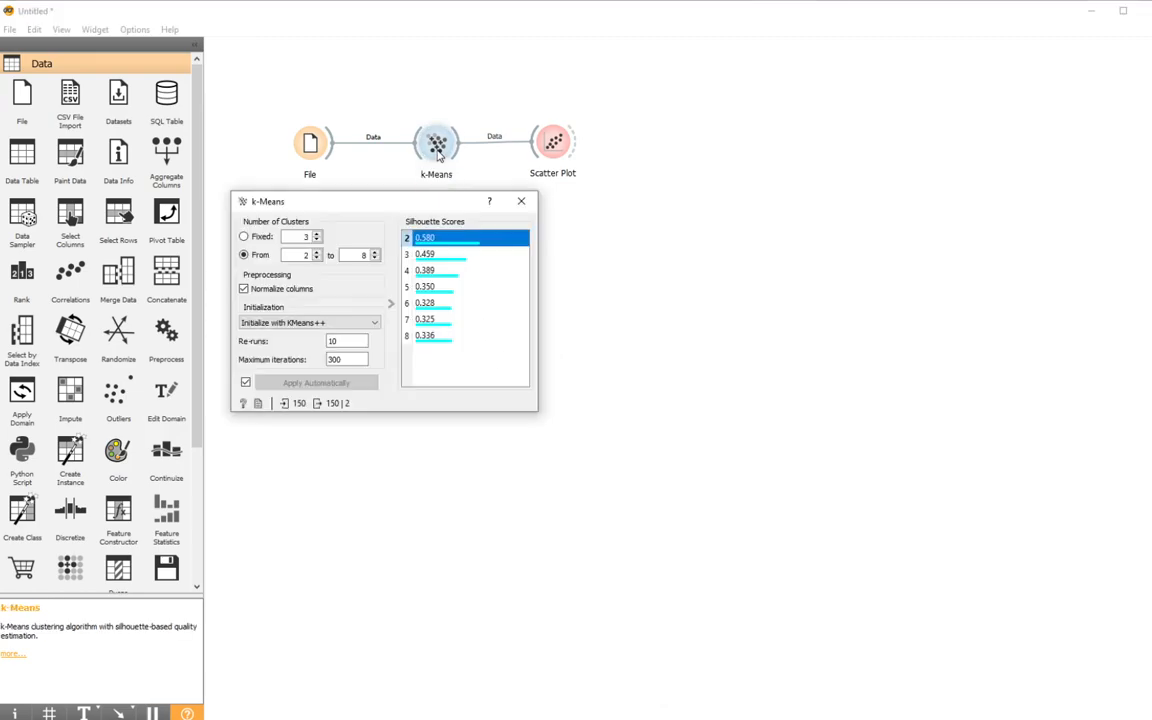
pyautogui.click(428, 255)
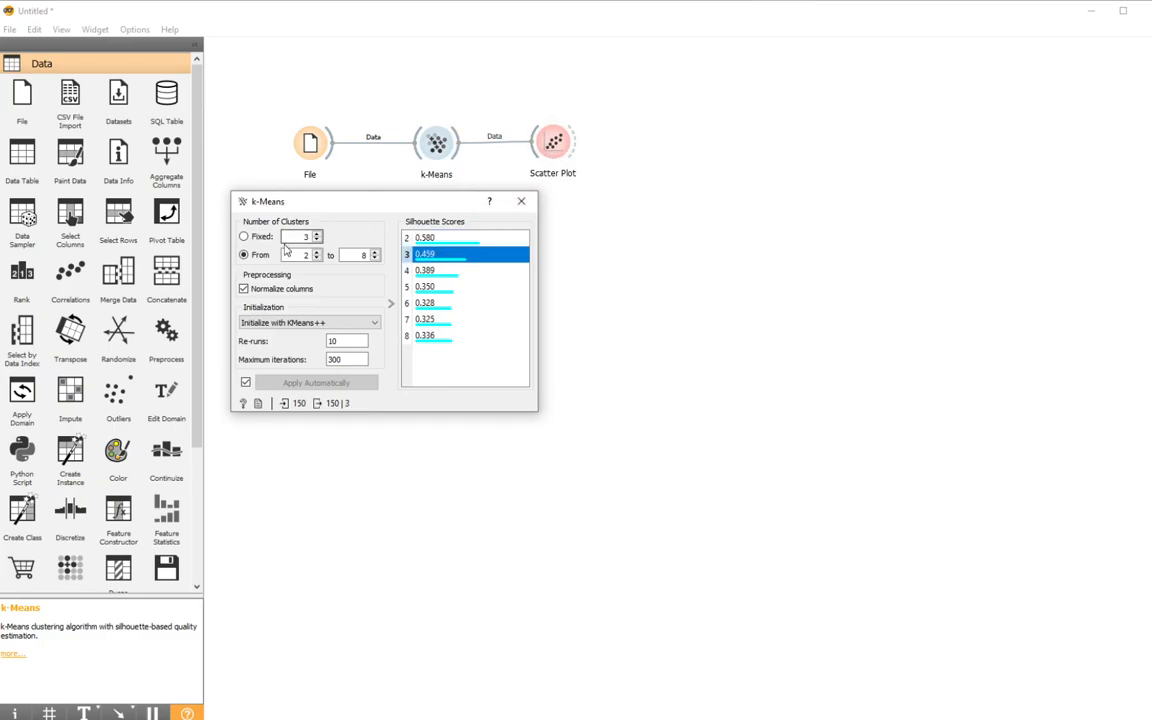
pyautogui.doubleClick(553, 145)
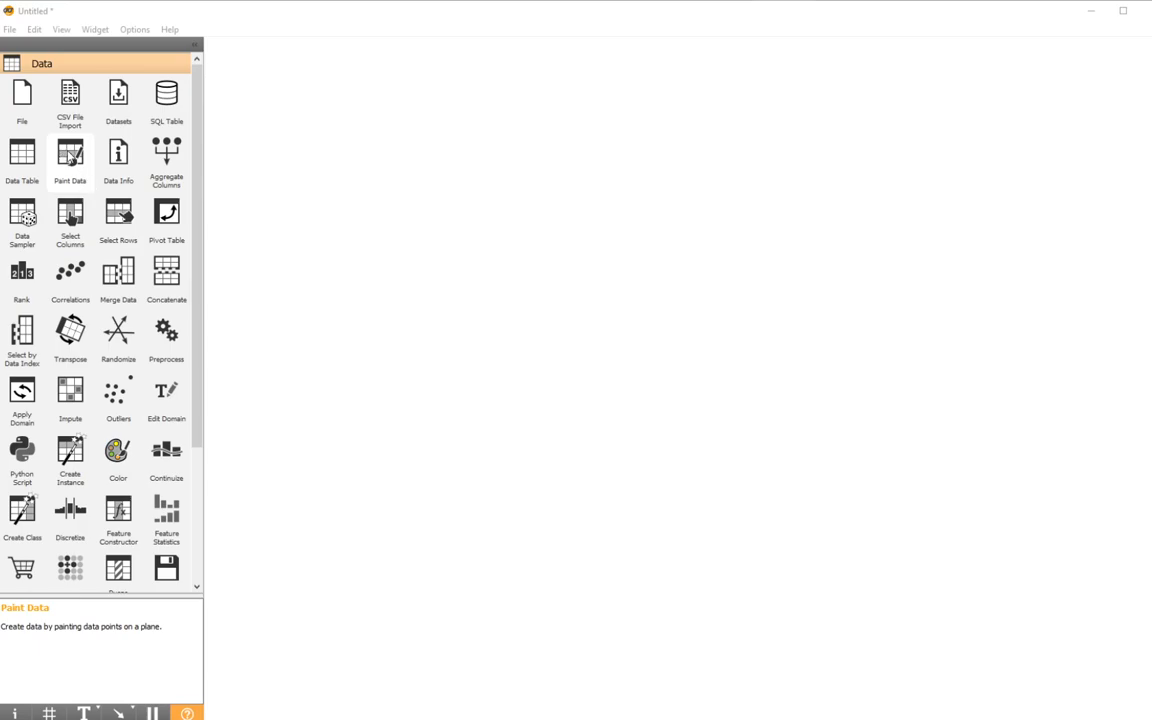
# Add a Paint Data widget to the empty canvas and paint three clusters at about (0.22, 0.82), (0.8, 0.75) and (0.45, 0.25)
pyautogui.click(70, 155)
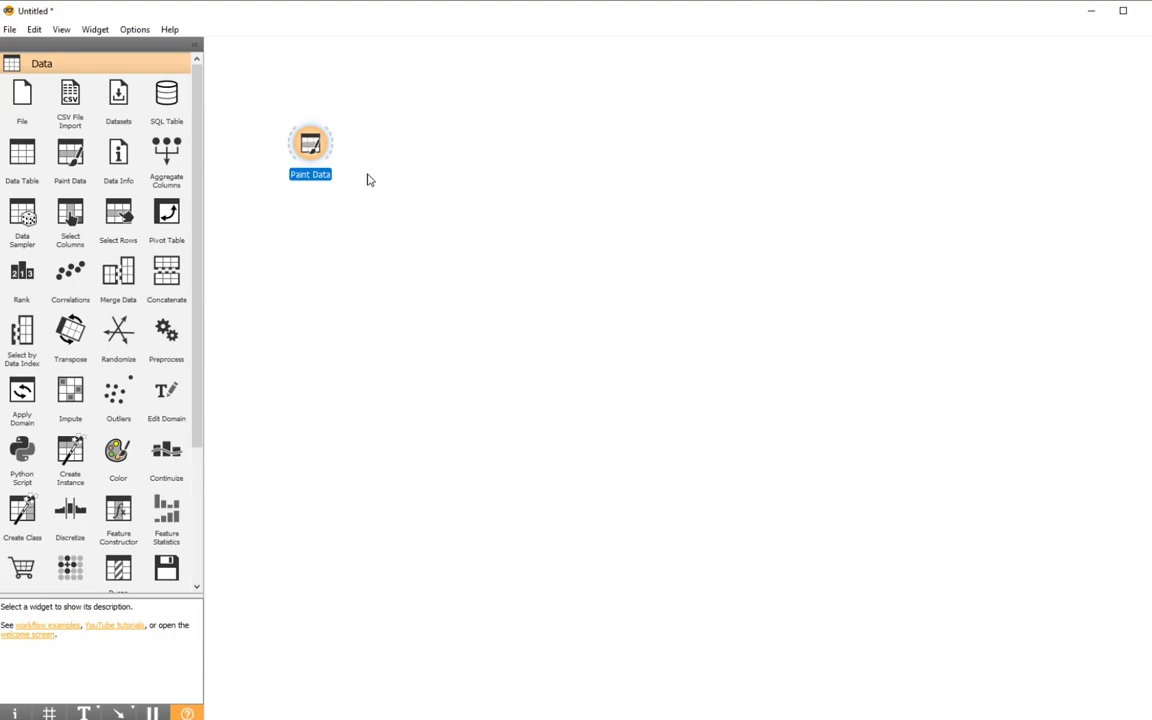
pyautogui.doubleClick(310, 160)
pyautogui.click(268, 320)
pyautogui.moveTo(268, 320); pyautogui.dragTo(268, 318)
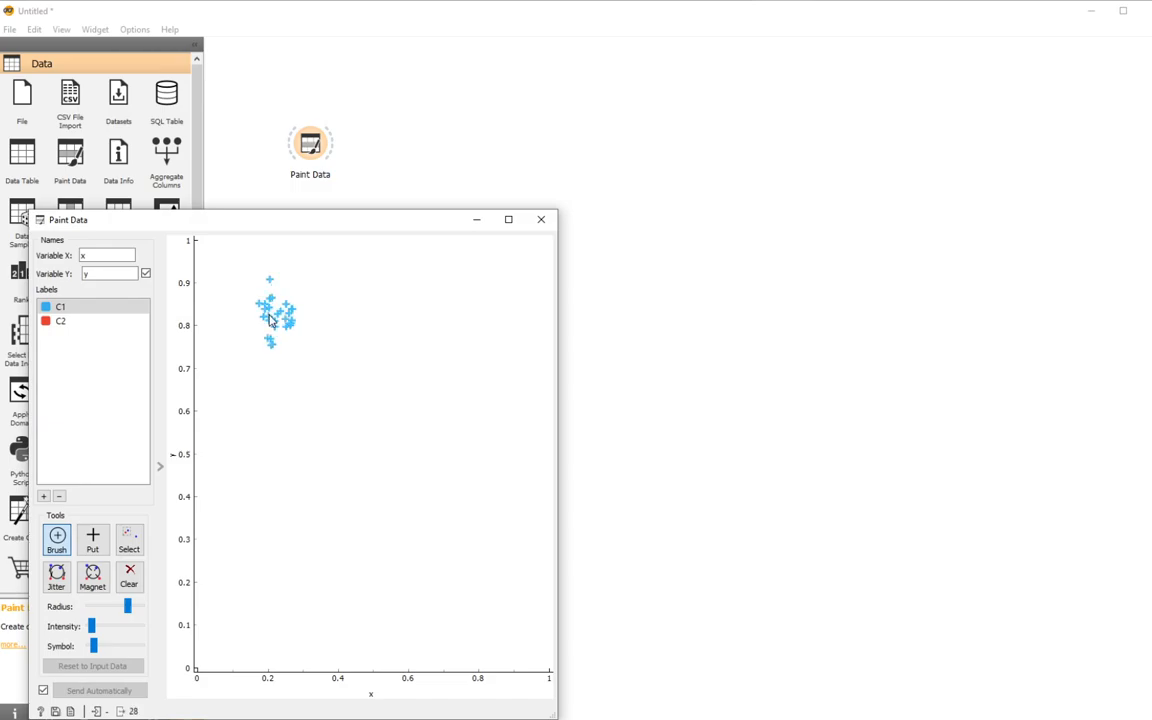
pyautogui.moveTo(499, 380); pyautogui.dragTo(479, 355)
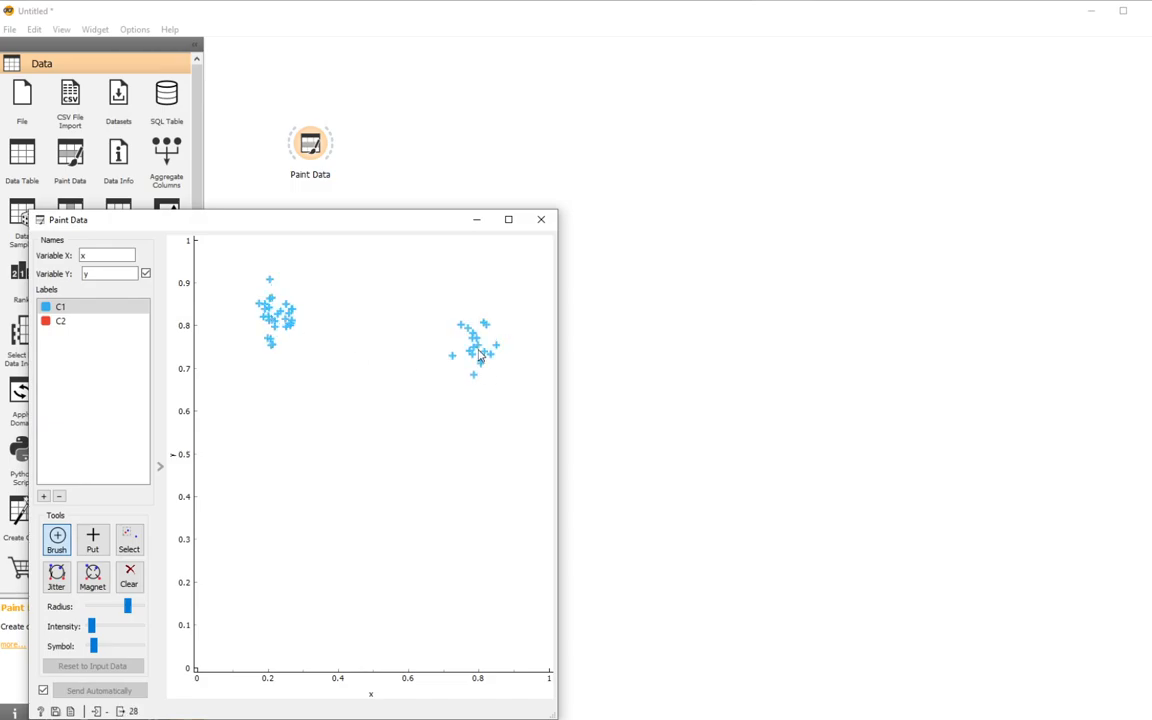
pyautogui.moveTo(360, 563); pyautogui.dragTo(360, 565)
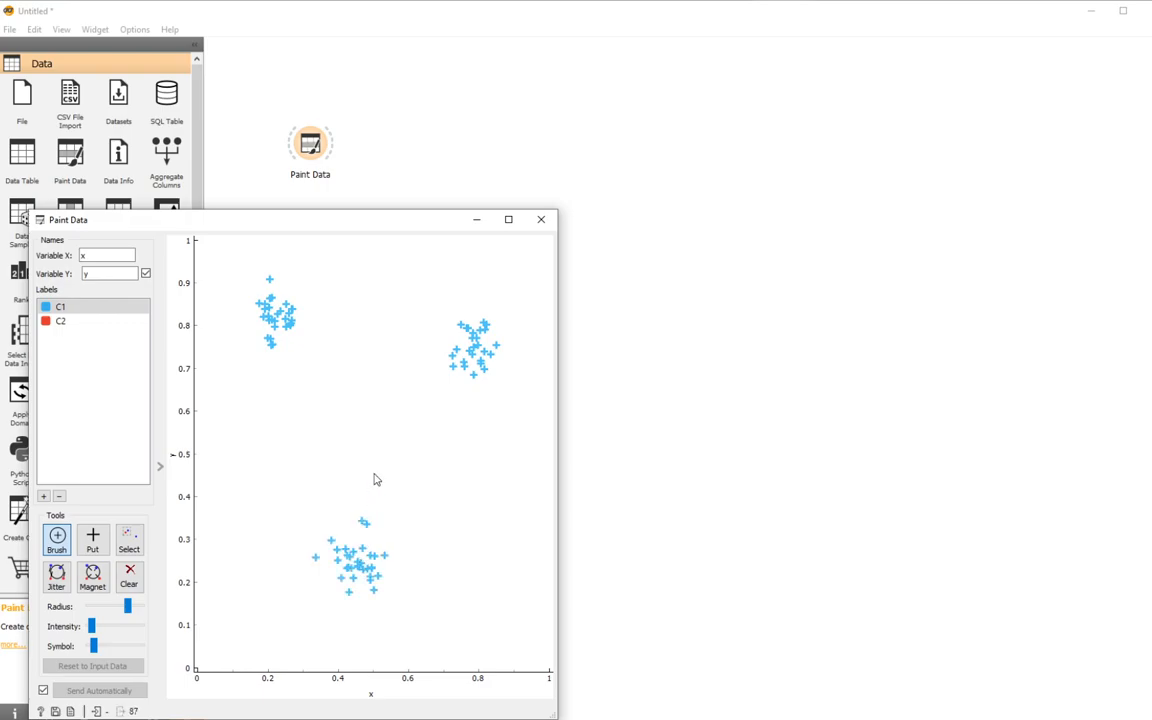
# Connect an Interactive k-Means widget to the Paint Data output and open its view
pyautogui.click(368, 130)
pyautogui.moveTo(333, 150); pyautogui.dragTo(438, 160)
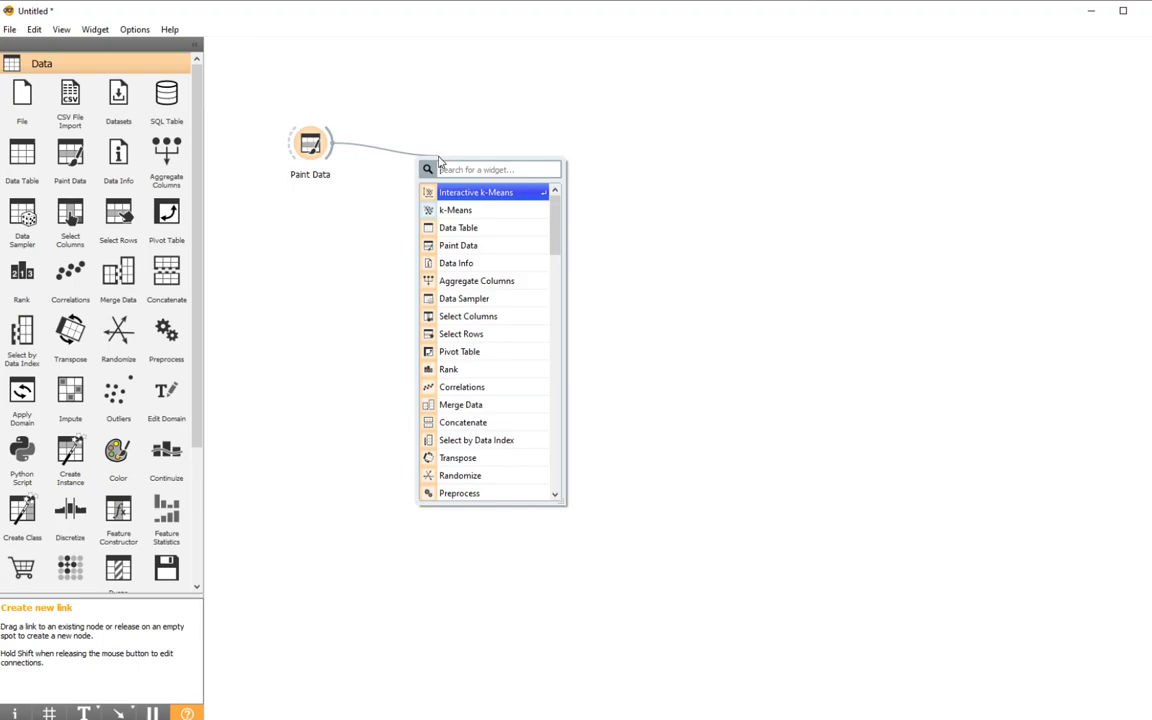
pyautogui.click(481, 197)
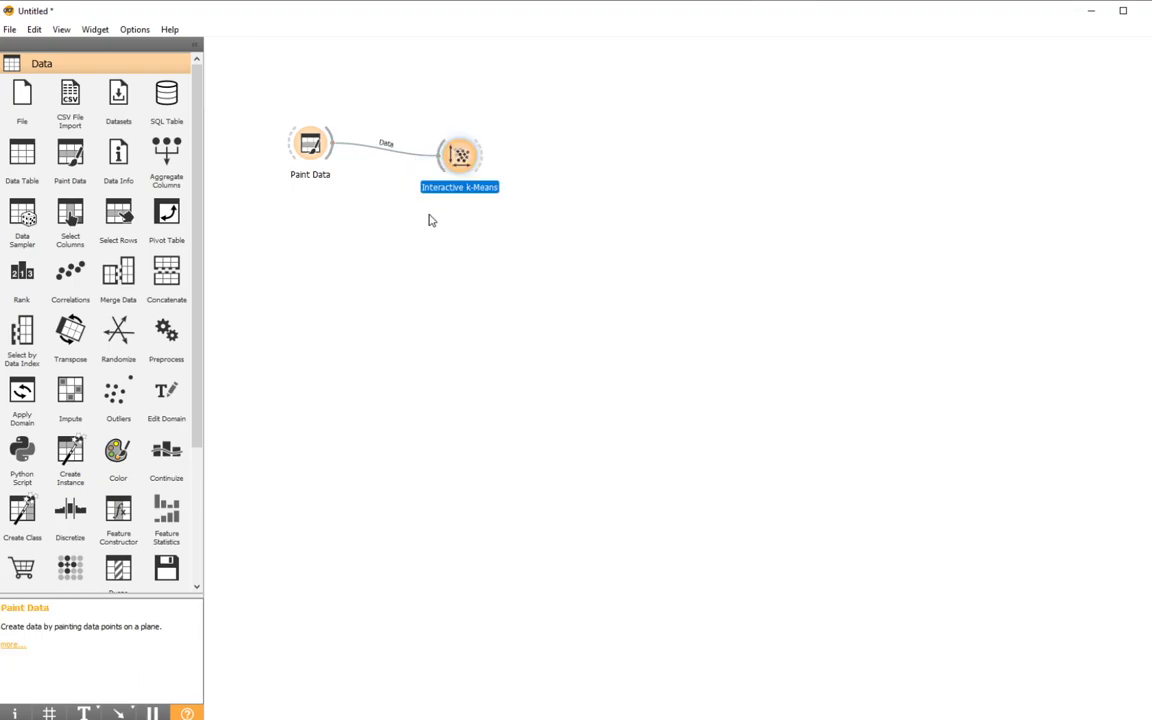
pyautogui.doubleClick(460, 156)
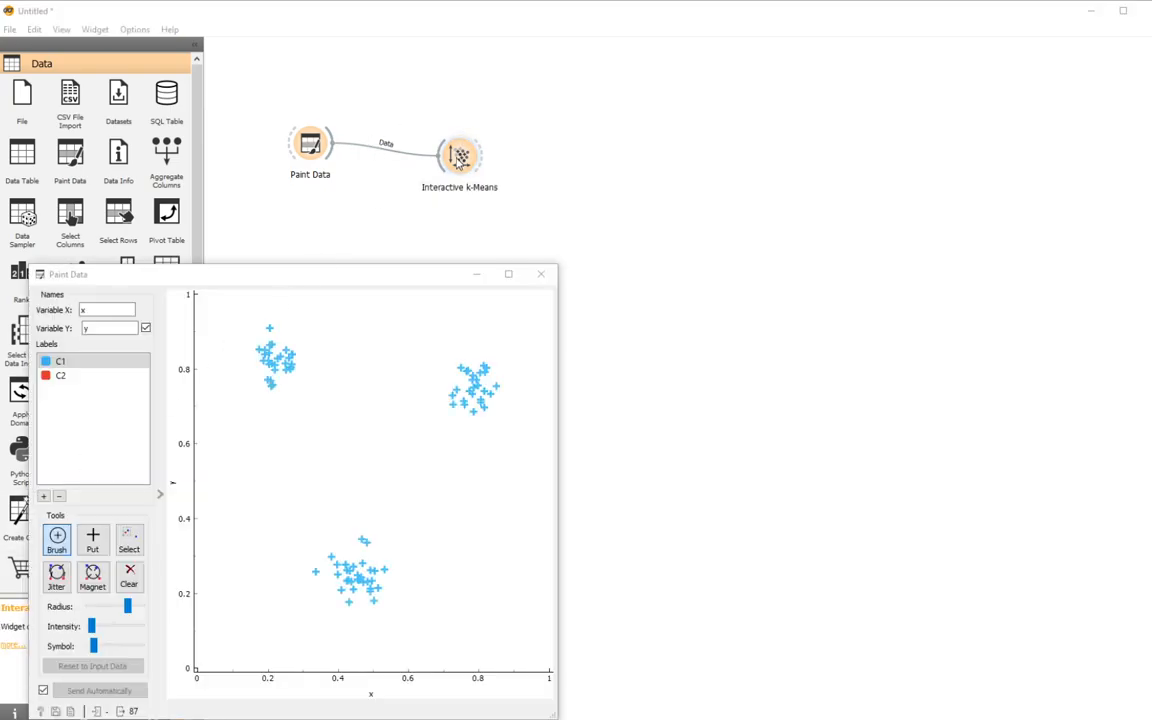
pyautogui.doubleClick(460, 156)
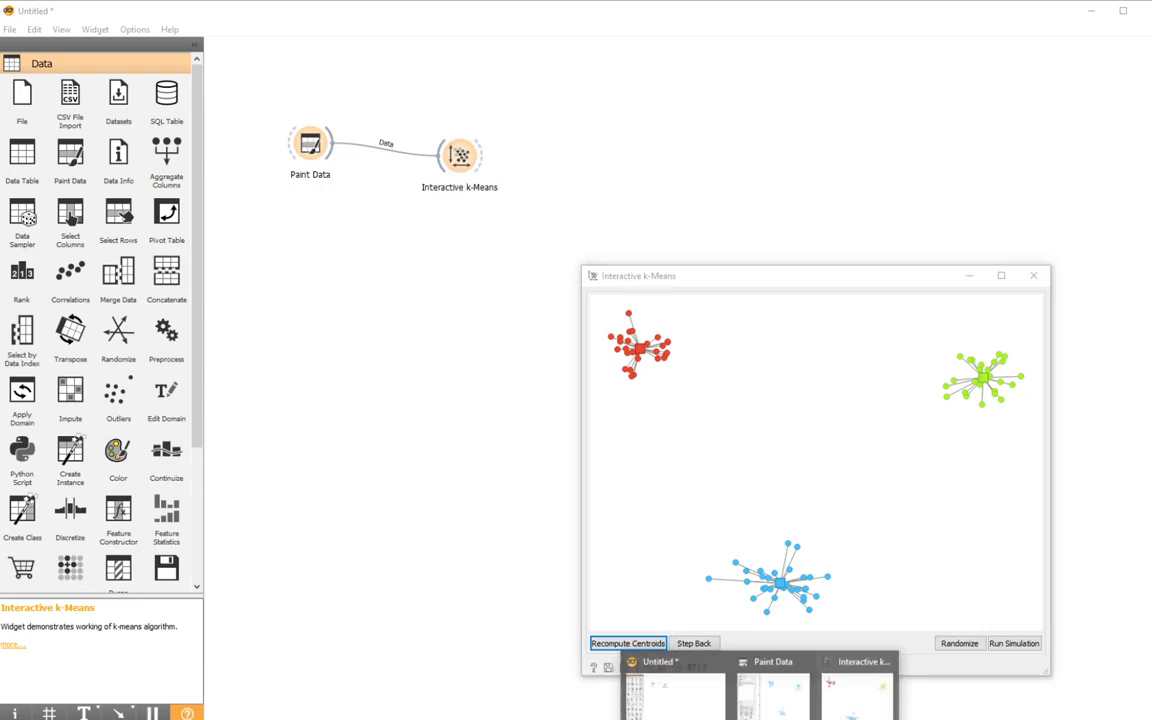
# Bring up the Paint Data window and switch to the Notepad list of algorithm steps, placing it above both widget windows
pyautogui.click(764, 694)
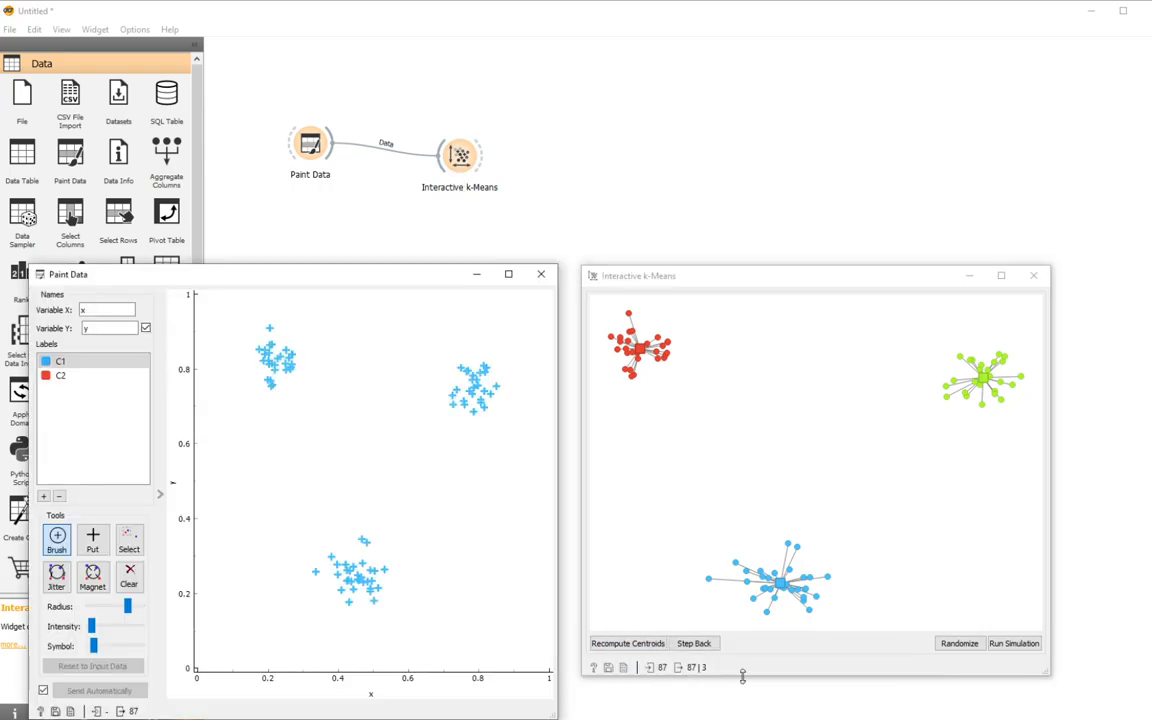
pyautogui.click(722, 716)
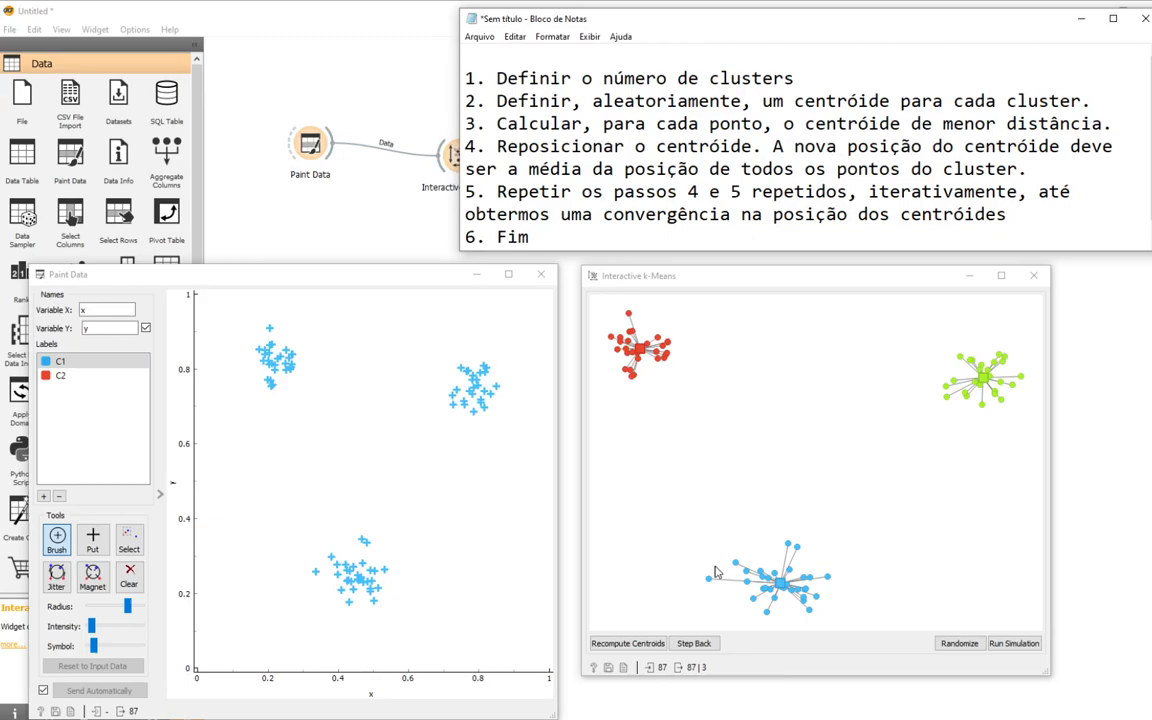
pyautogui.moveTo(754, 33); pyautogui.dragTo(585, 37)
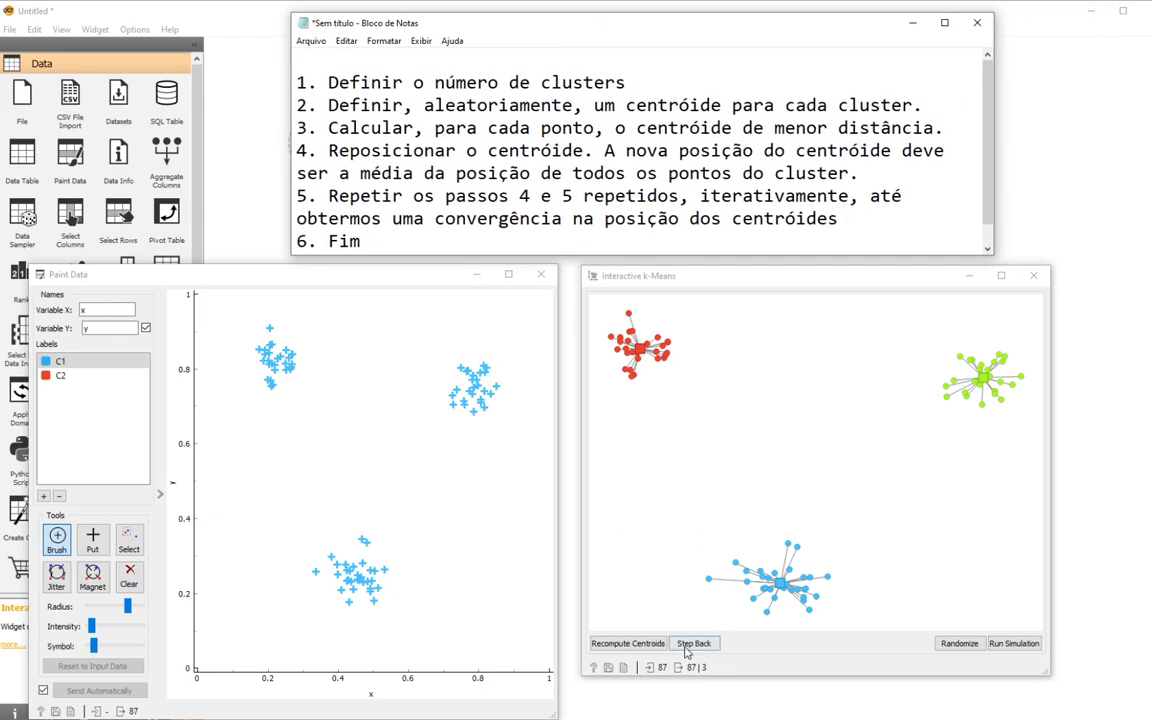
# Randomize the centroids twice in Interactive k-Means, highlighting step 2 of the notes between the two runs
pyautogui.click(959, 643)
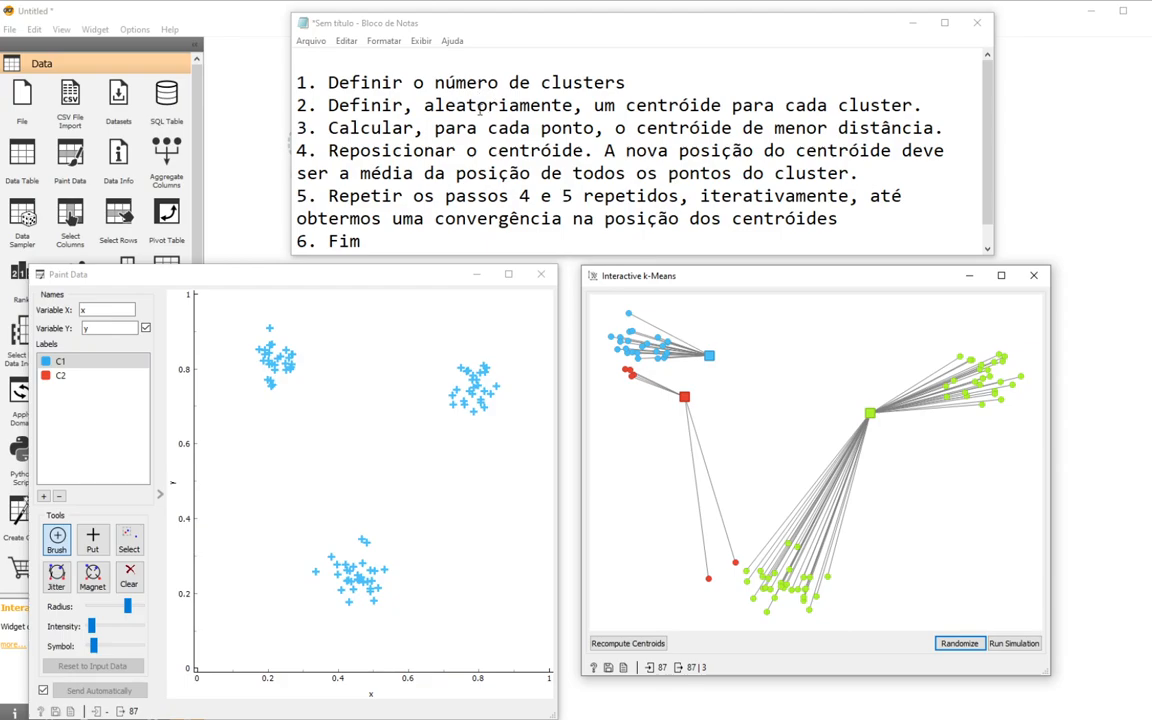
pyautogui.moveTo(328, 105); pyautogui.dragTo(914, 113)
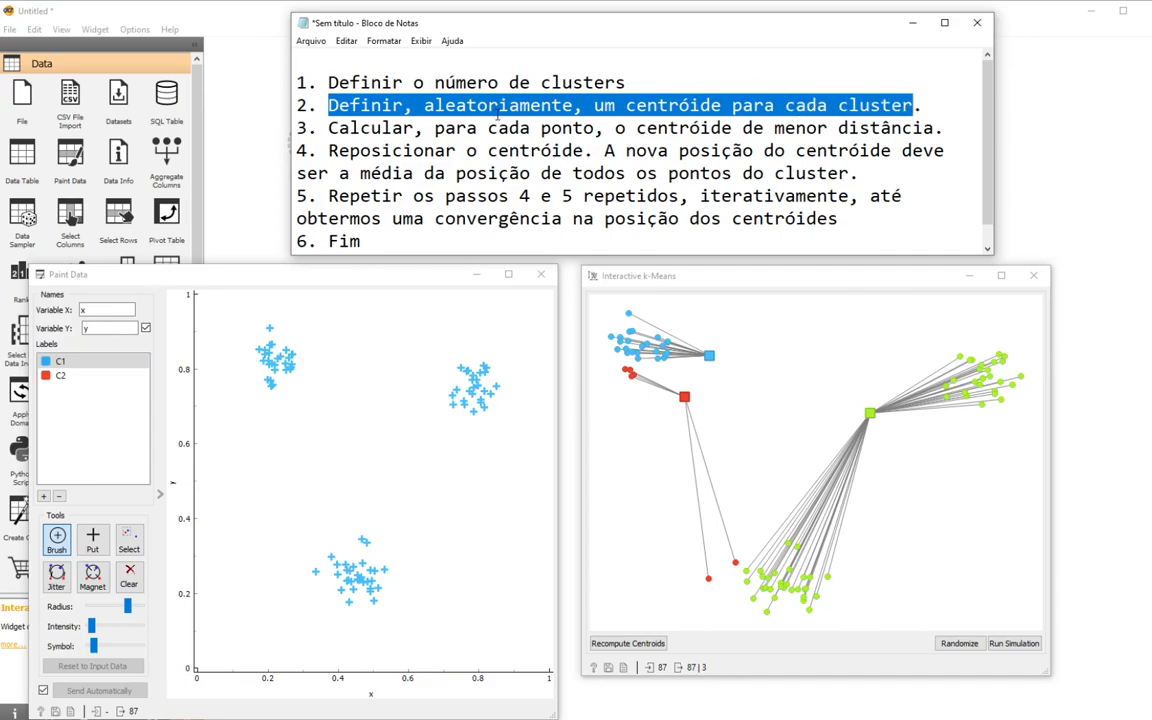
pyautogui.click(956, 645)
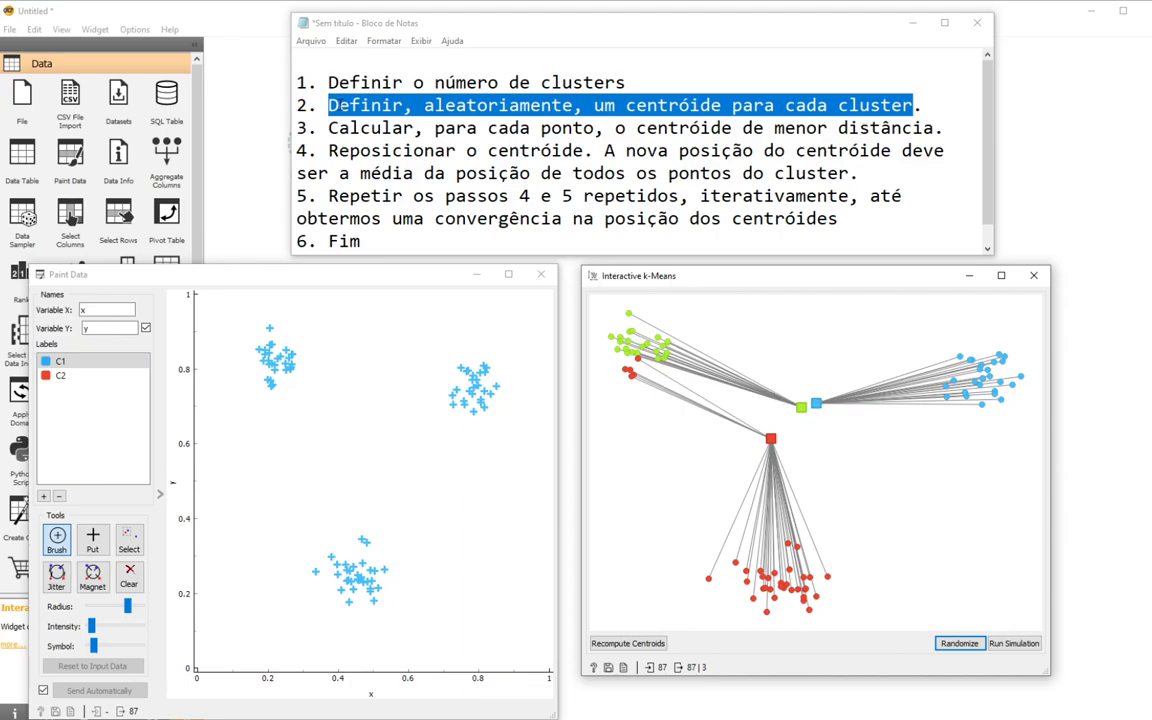
# Highlight step 3 and the centroid repositioning rule of step 4 in the notes, and recompute the centroids
pyautogui.moveTo(330, 128); pyautogui.dragTo(939, 128)
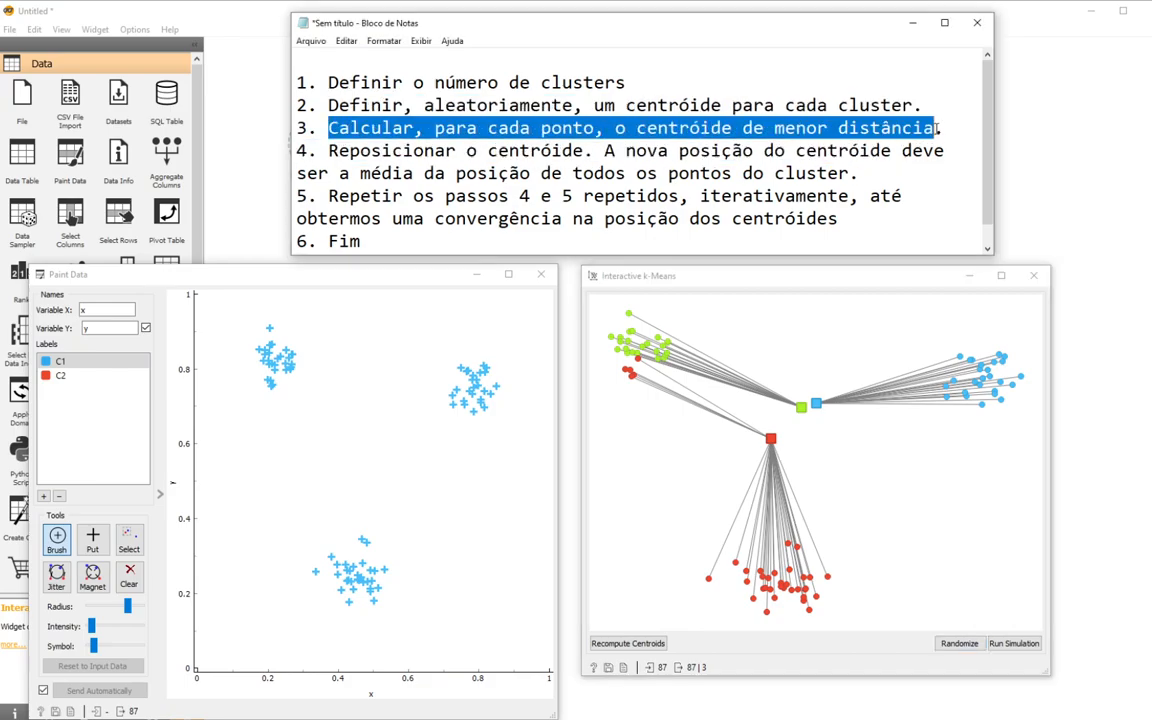
pyautogui.click(437, 150)
pyautogui.moveTo(328, 150); pyautogui.dragTo(586, 150)
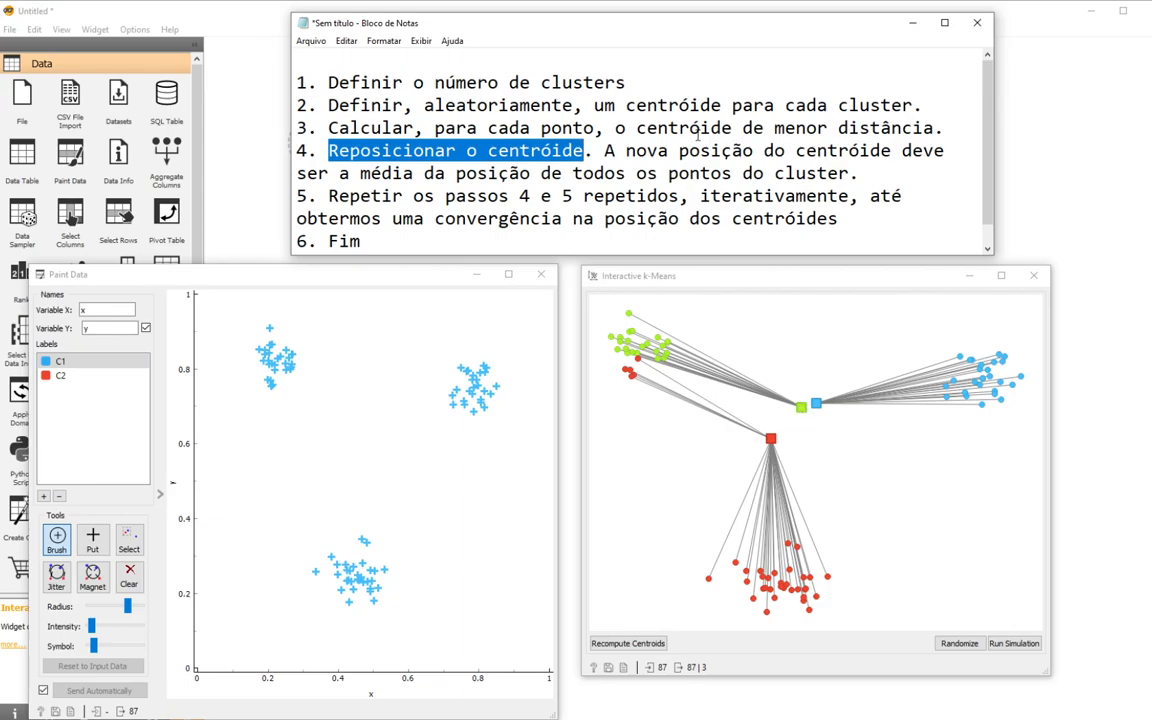
pyautogui.moveTo(626, 150); pyautogui.dragTo(863, 173)
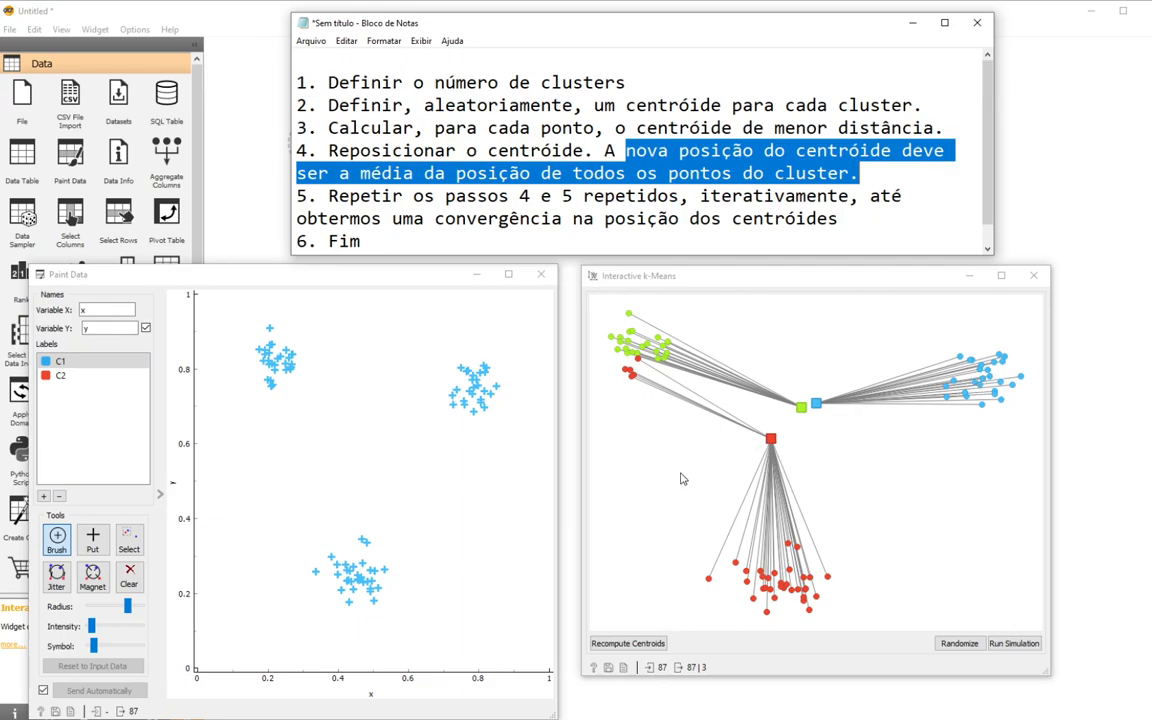
pyautogui.click(624, 645)
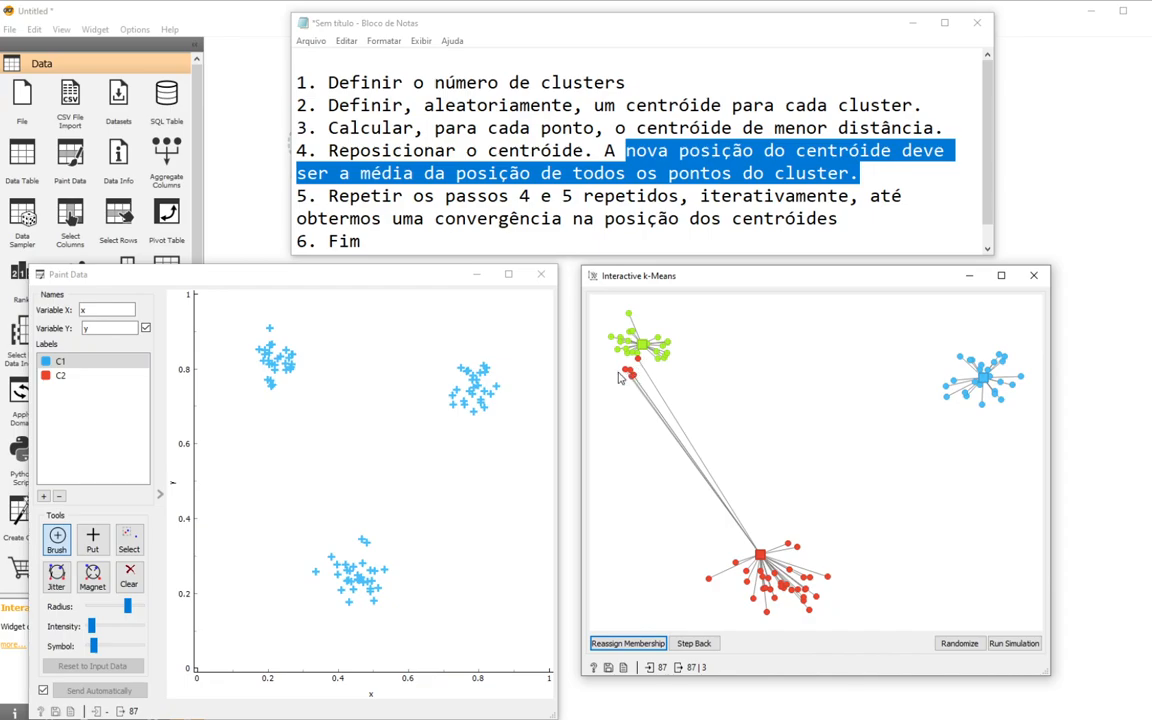
# Highlight step 5 of the notes and iterate the simulation by reassigning membership, recomputing centroids and reassigning membership again
pyautogui.moveTo(328, 195); pyautogui.dragTo(840, 220)
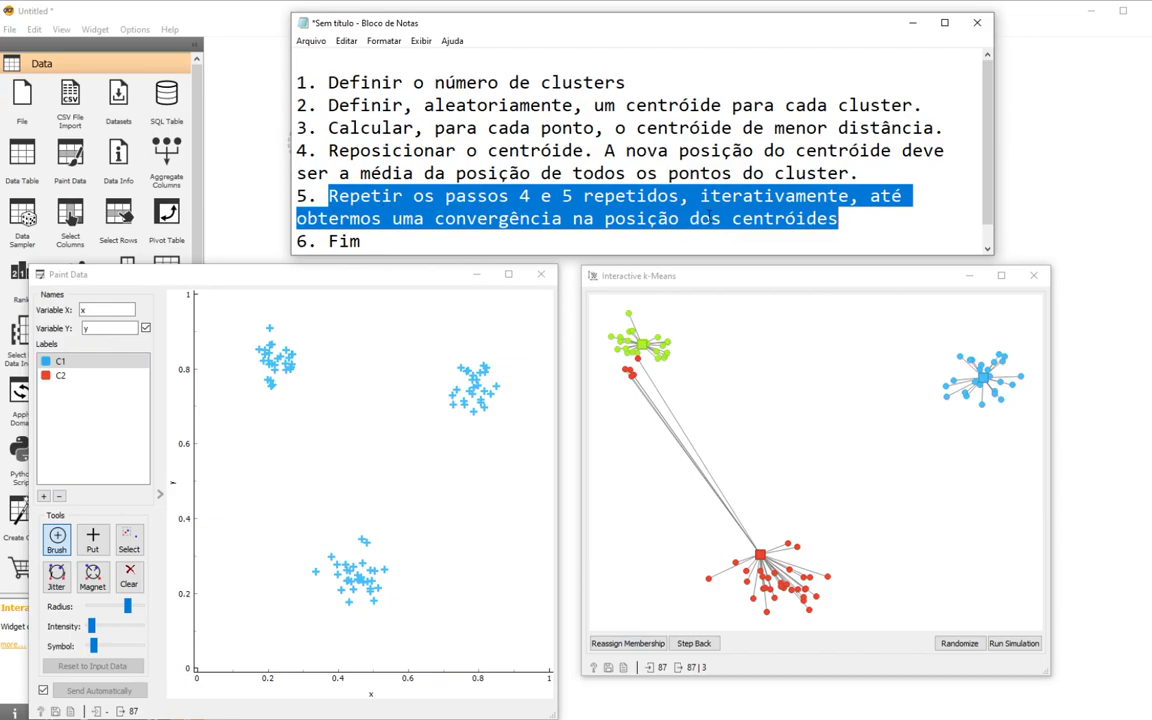
pyautogui.click(618, 644)
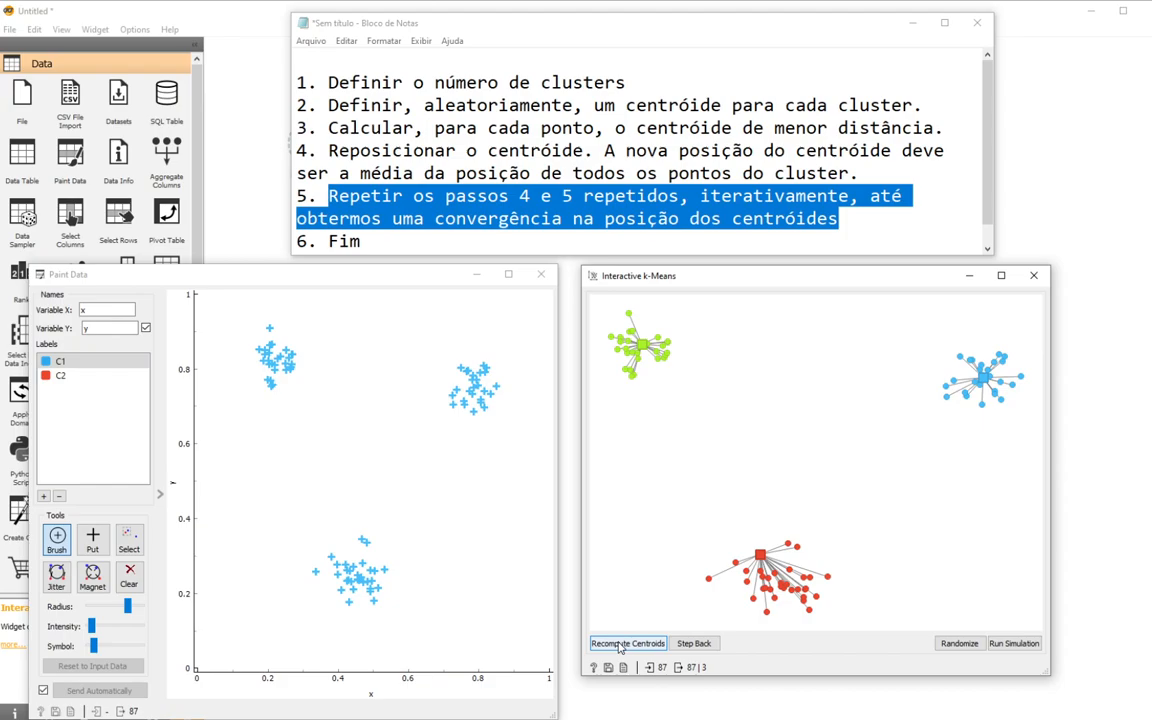
pyautogui.click(618, 644)
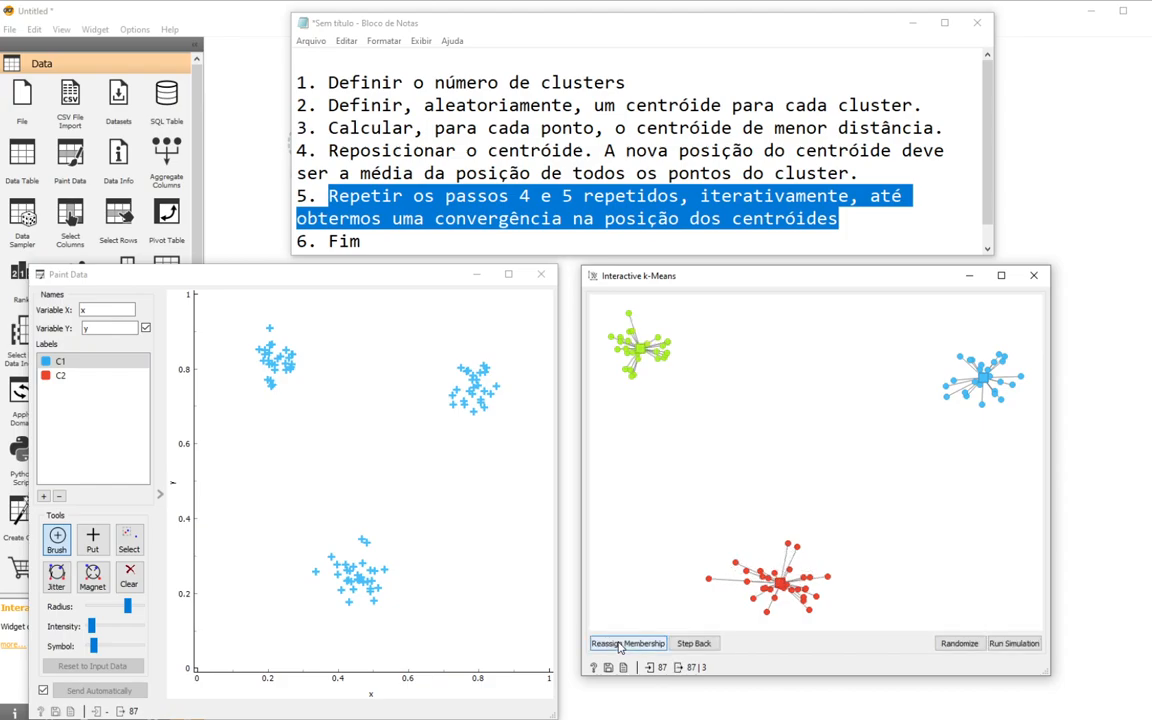
pyautogui.click(619, 644)
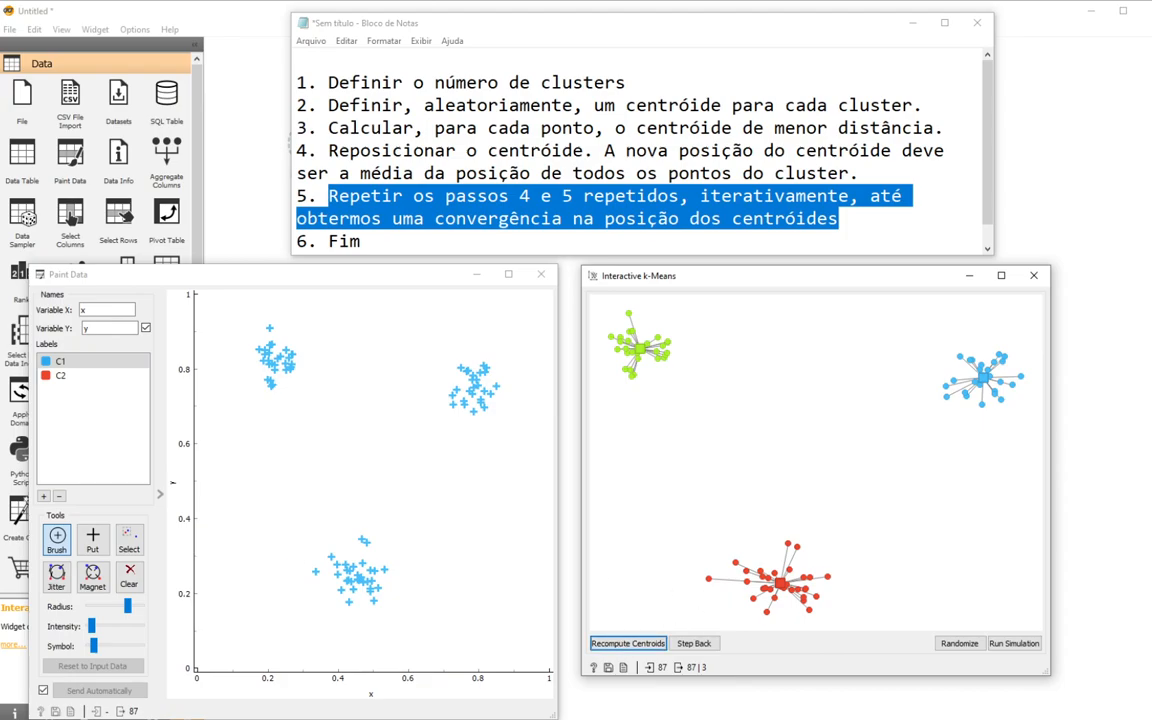
# Move the notes clear of the workflow and run a fresh k-Means pass: randomize, recompute the centroids and reassign membership
pyautogui.moveTo(640, 22); pyautogui.dragTo(877, 18)
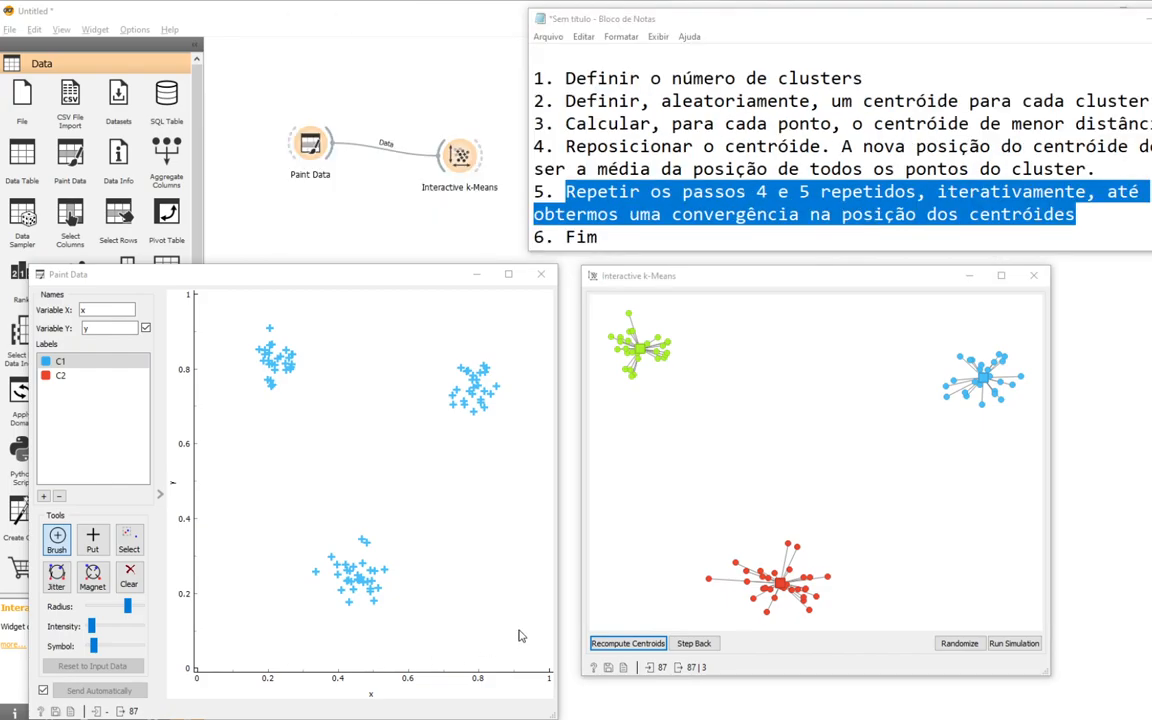
pyautogui.click(959, 644)
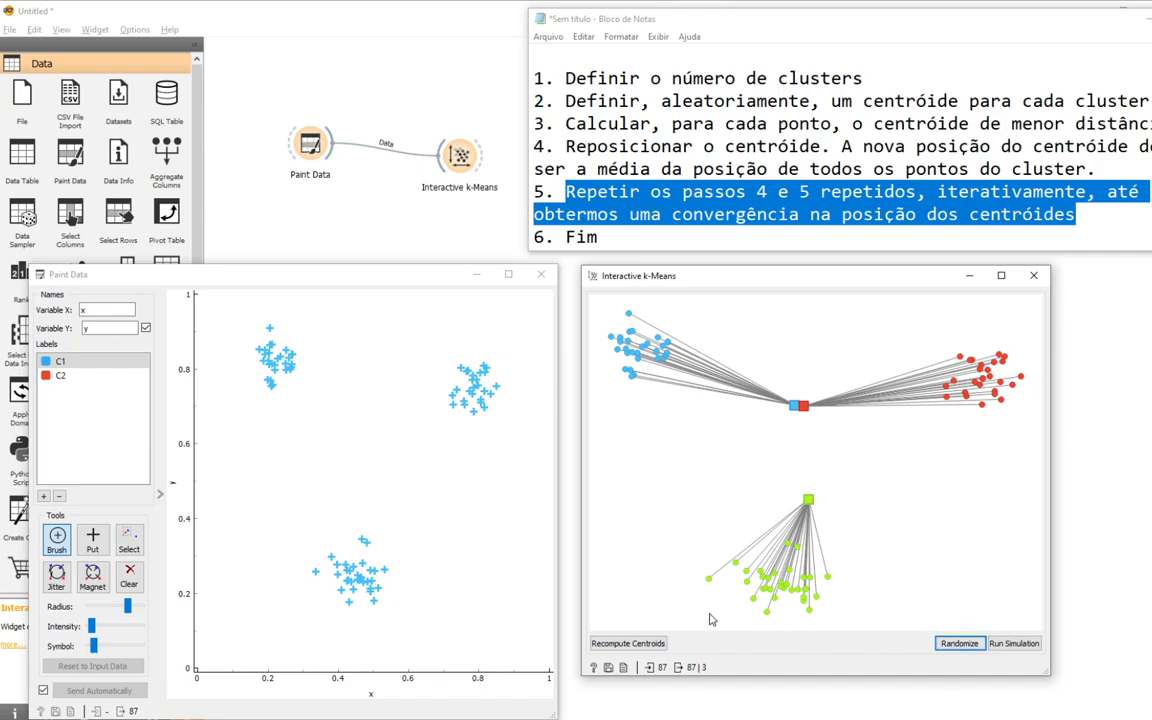
pyautogui.click(613, 647)
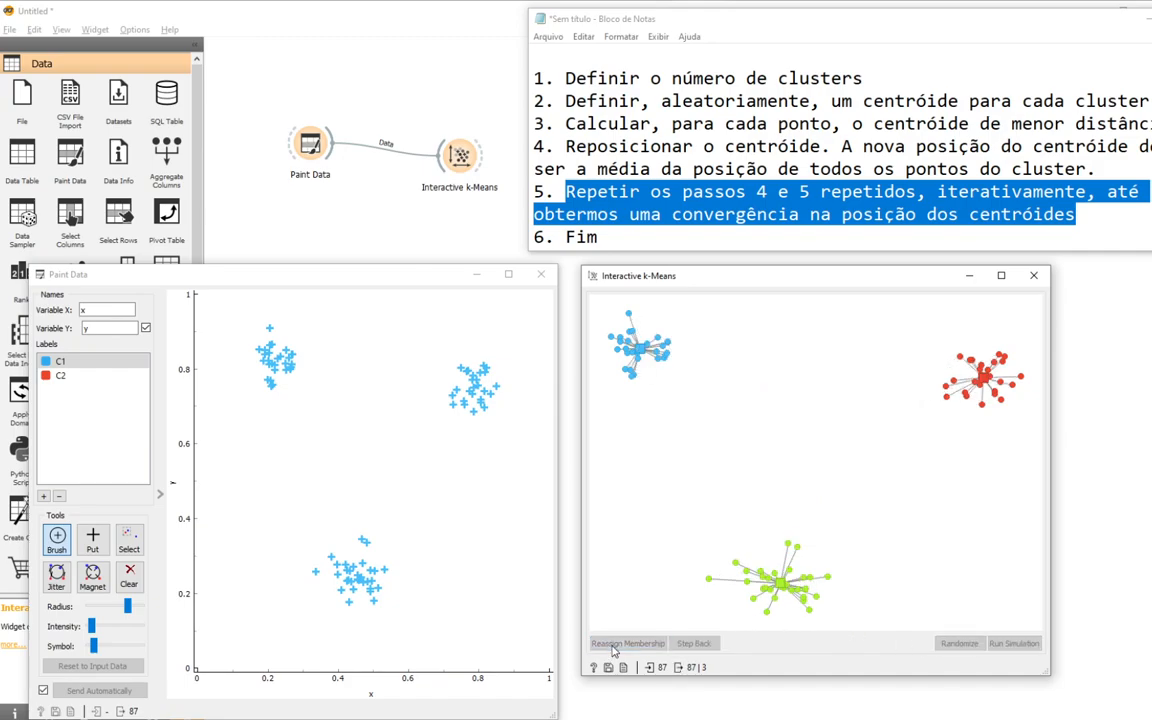
pyautogui.click(614, 645)
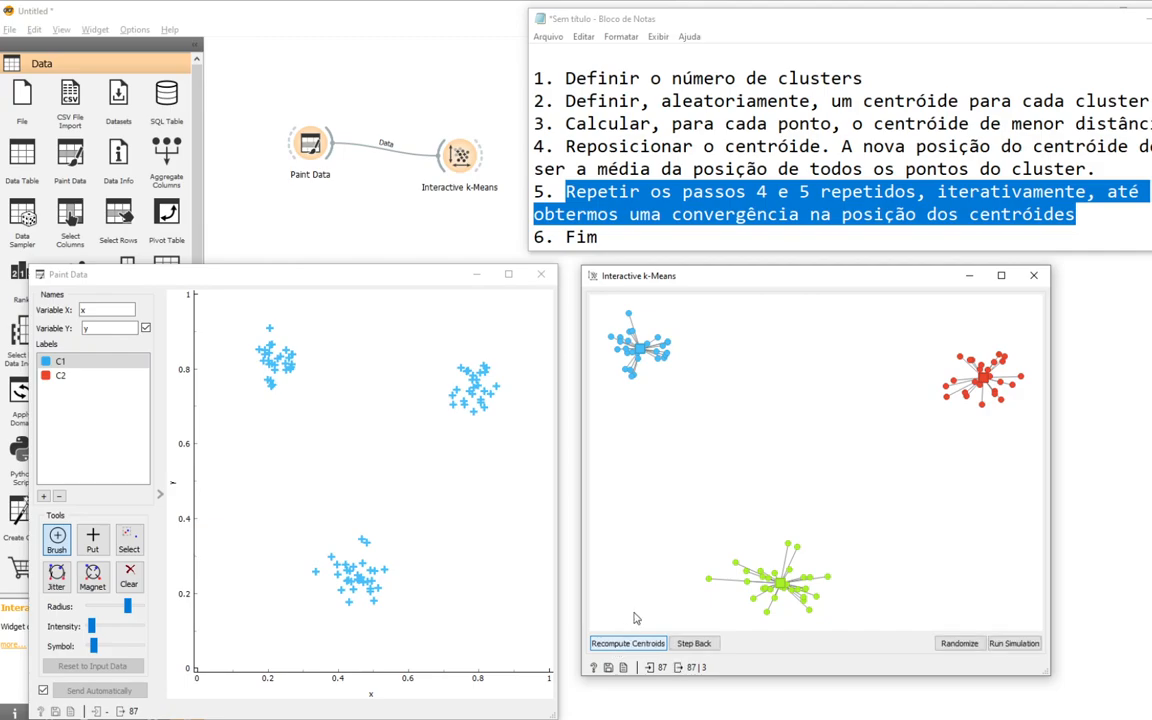
# Move the blue centroid into the green cluster and the red centroid midway between the two upper clusters, and highlight step 2 of the notes
pyautogui.moveTo(641, 353); pyautogui.dragTo(773, 590)
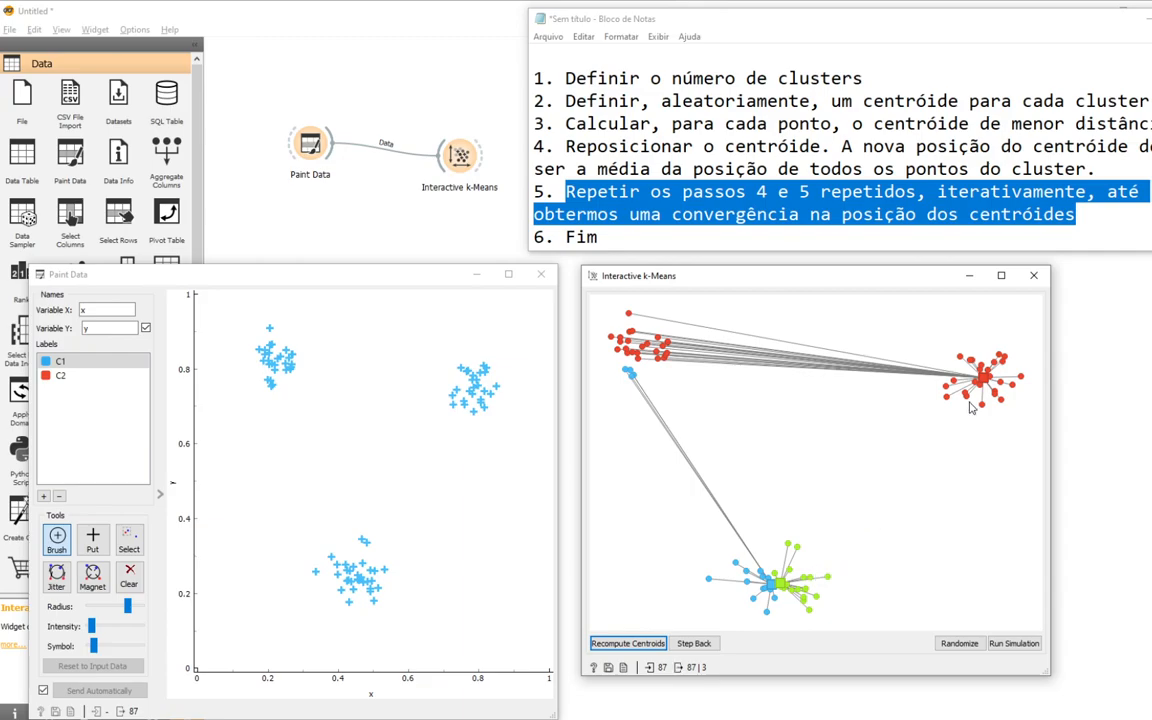
pyautogui.moveTo(986, 387); pyautogui.dragTo(812, 389)
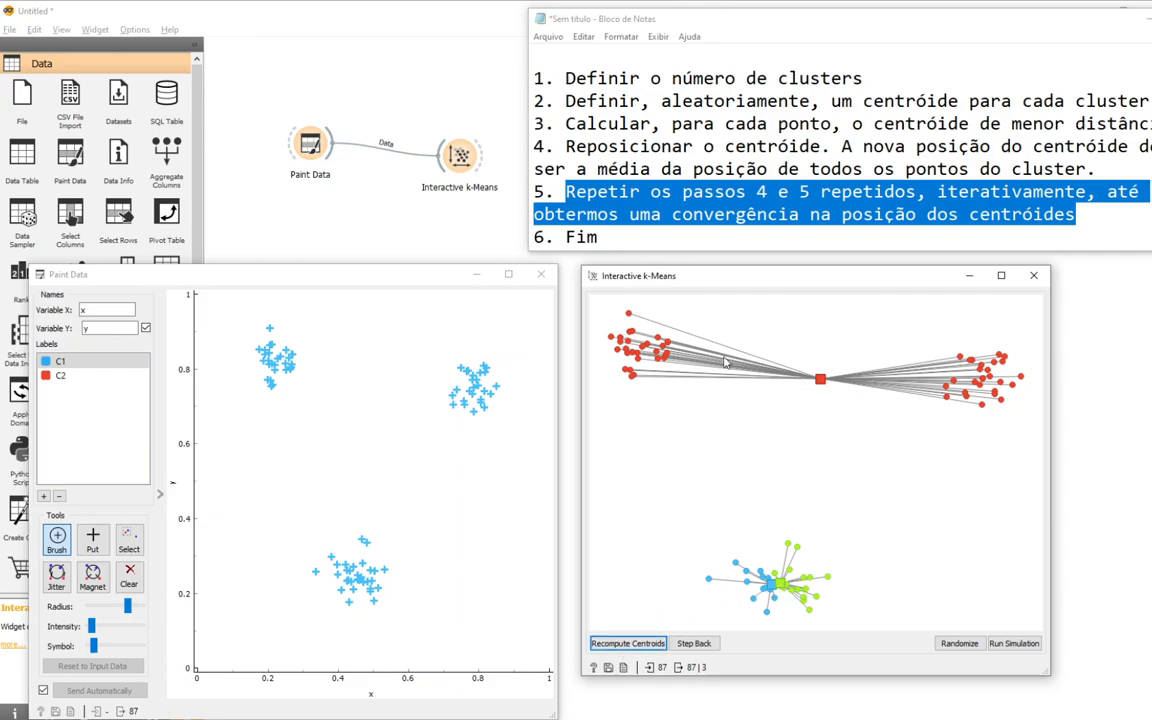
pyautogui.click(630, 101)
pyautogui.moveTo(563, 101); pyautogui.dragTo(1150, 101)
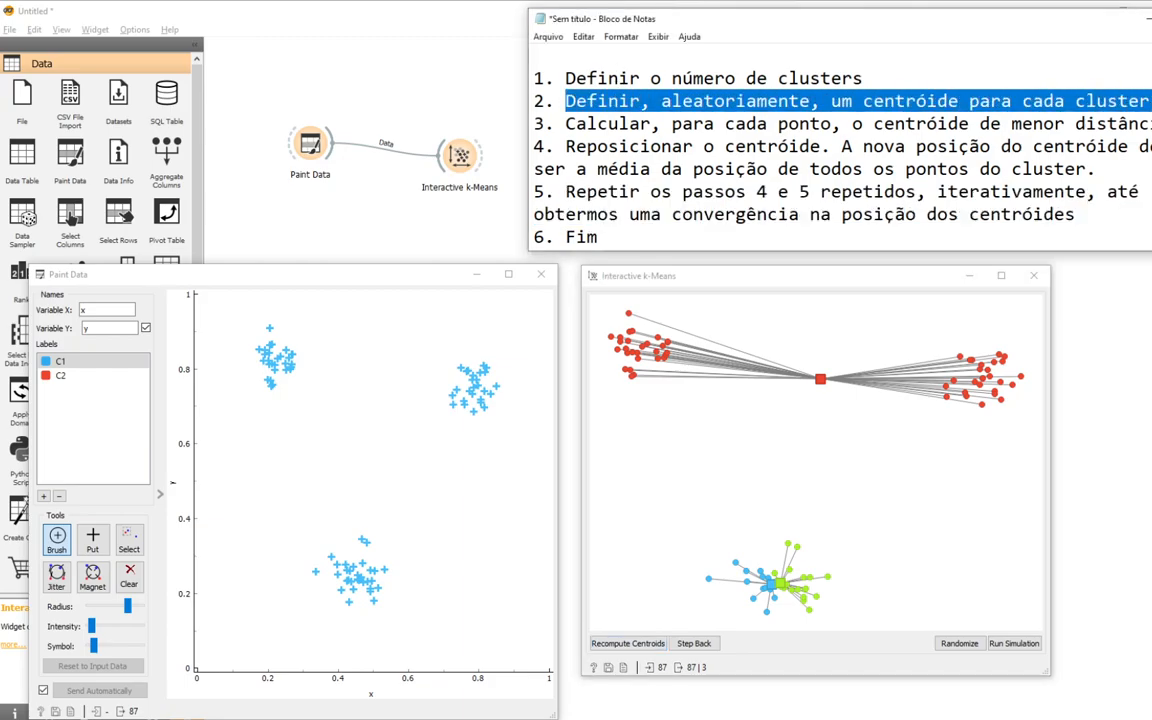
# Iterate k-Means from the manually placed centroids, alternating centroid recomputation and membership reassignment and finishing with a recomputation
pyautogui.click(626, 644)
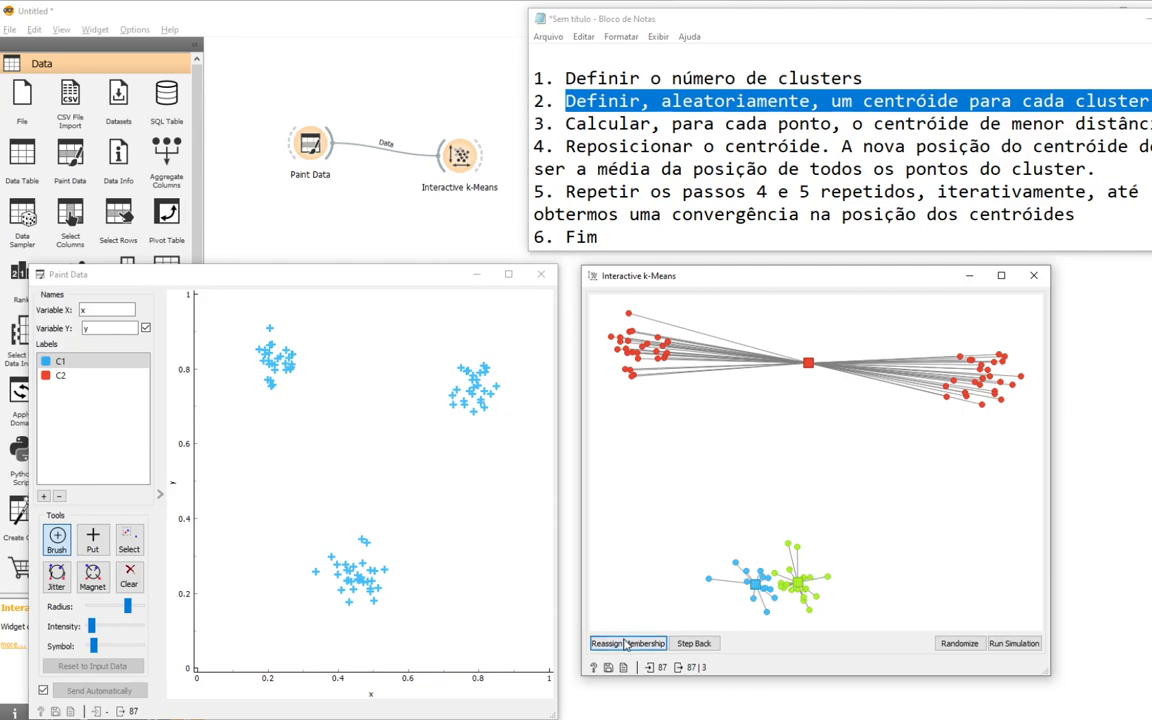
pyautogui.click(627, 644)
pyautogui.click(627, 646)
pyautogui.click(627, 644)
pyautogui.click(627, 644)
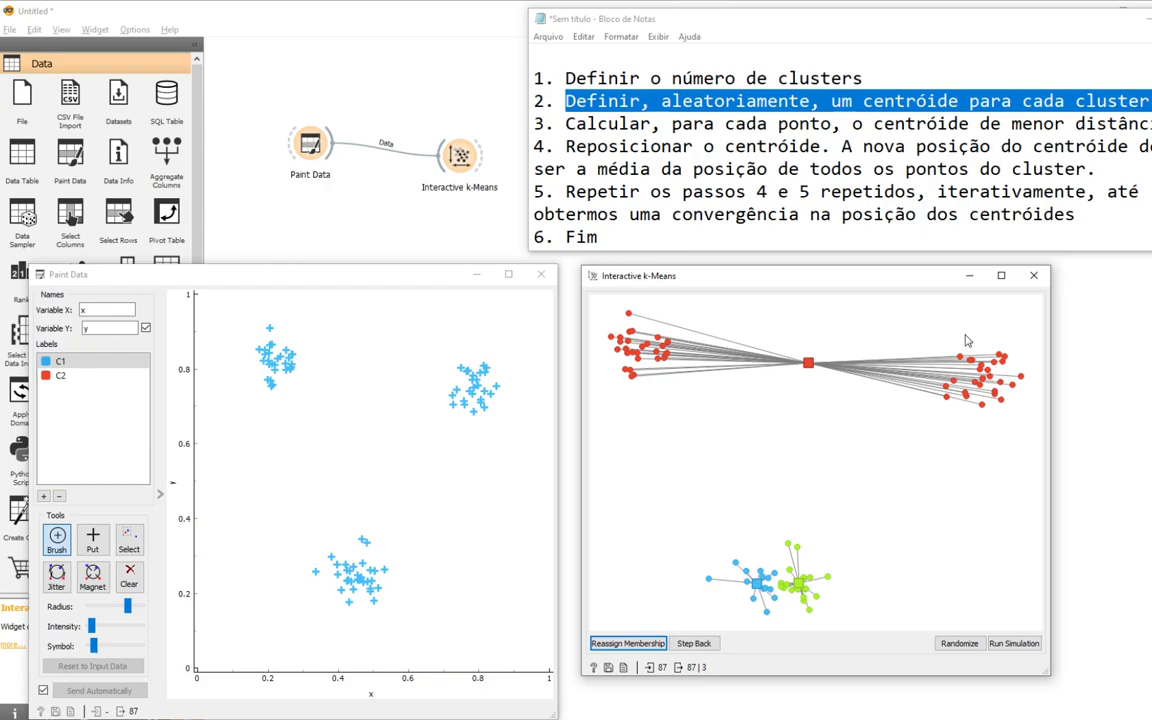
# Shift the red centroid slightly away from the upper-left cluster, and reposition the green and blue centroids within the lower cluster
pyautogui.moveTo(808, 364)
pyautogui.mouseDown()
pyautogui.moveTo(883, 355)
pyautogui.moveTo(888, 324)
pyautogui.moveTo(857, 370)
pyautogui.moveTo(878, 340)
pyautogui.moveTo(825, 348)
pyautogui.moveTo(813, 370)
pyautogui.moveTo(825, 338)
pyautogui.moveTo(823, 366)
pyautogui.mouseUp()
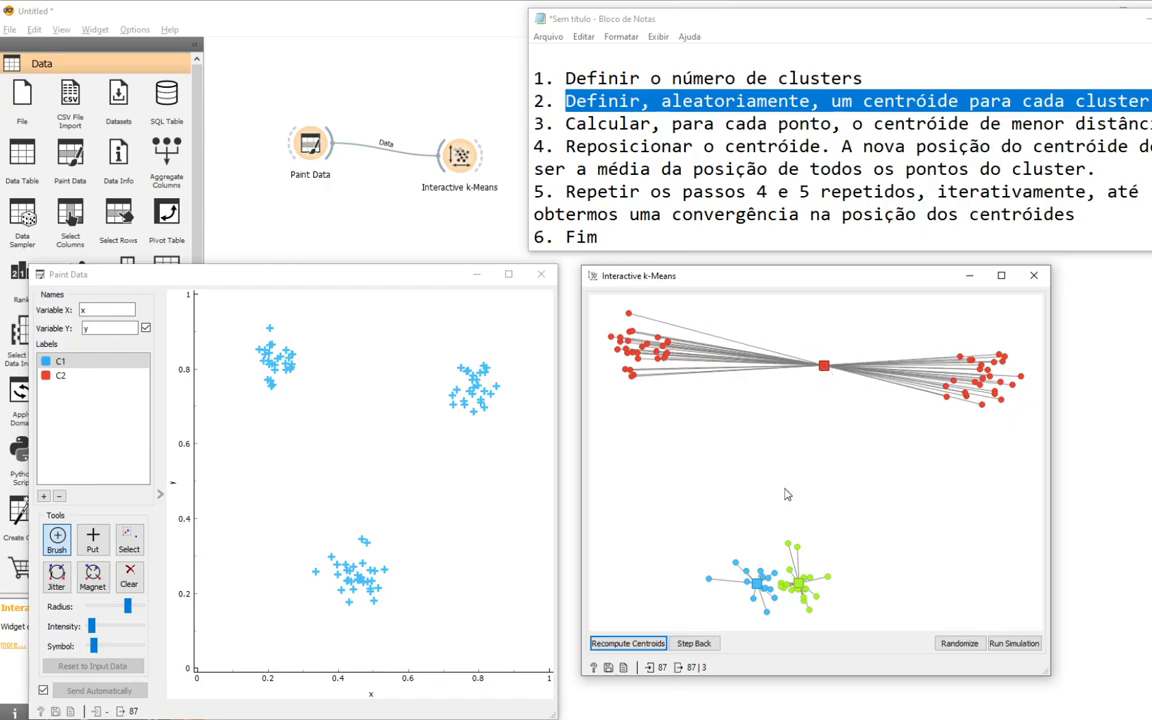
pyautogui.moveTo(800, 585); pyautogui.dragTo(823, 563)
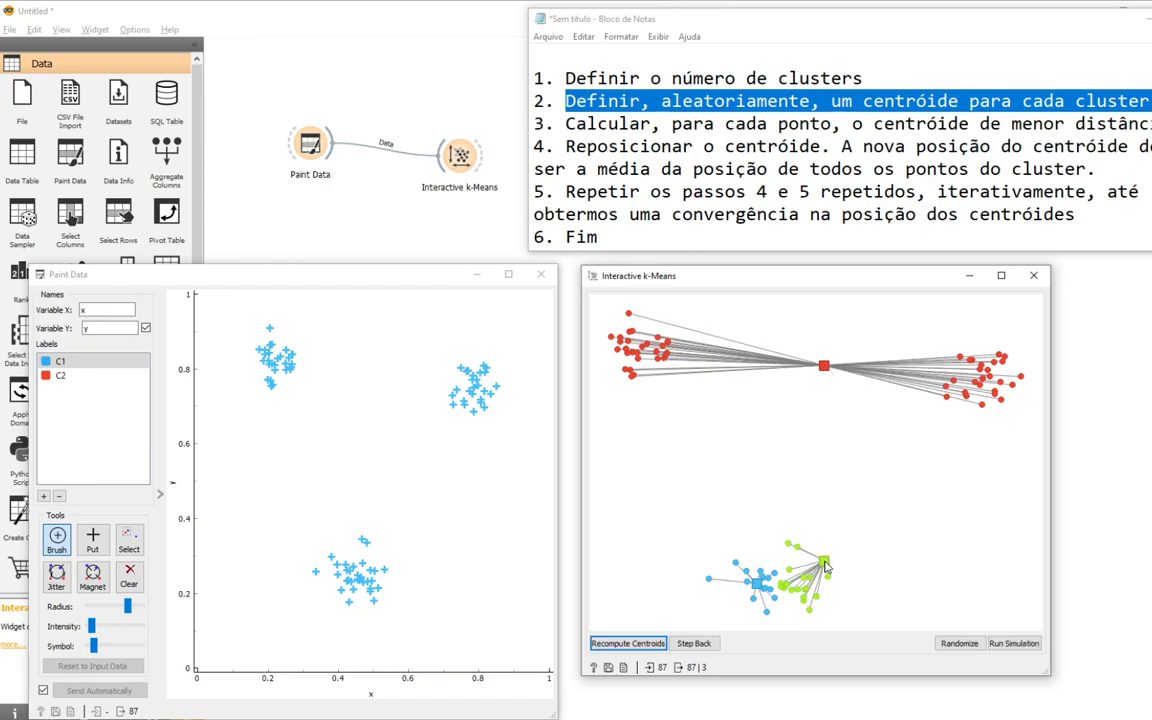
pyautogui.moveTo(756, 583)
pyautogui.mouseDown()
pyautogui.moveTo(728, 548)
pyautogui.moveTo(761, 584)
pyautogui.mouseUp()
pyautogui.moveTo(826, 566); pyautogui.dragTo(811, 569)
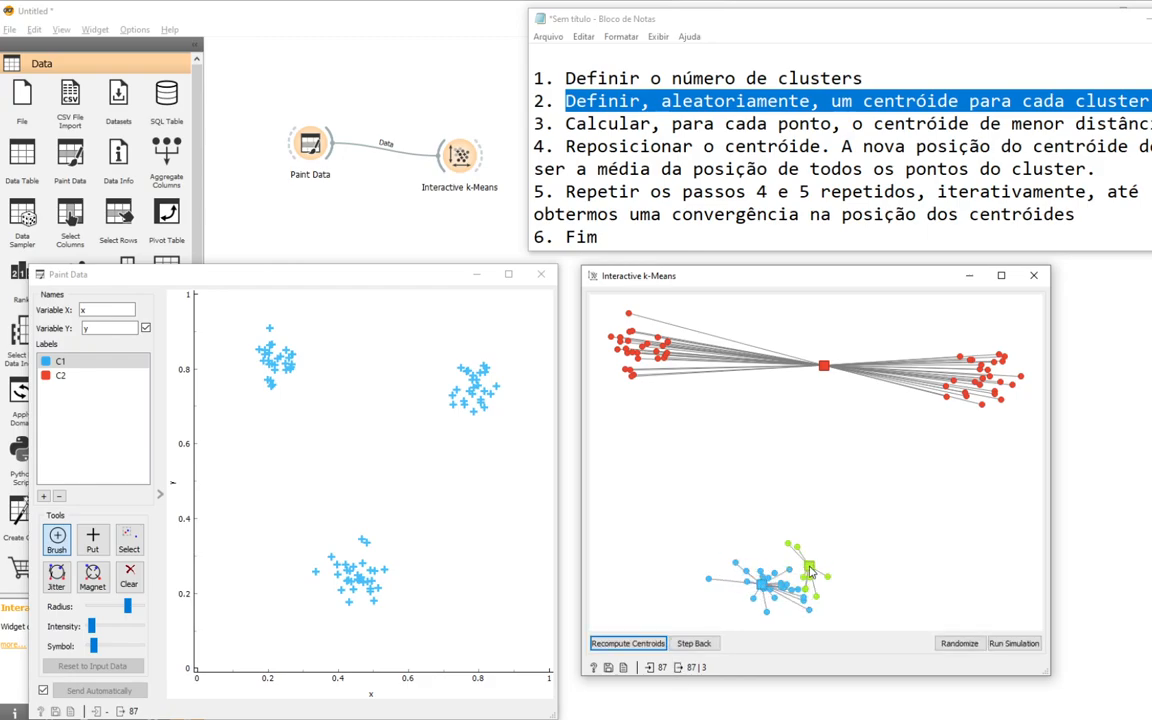